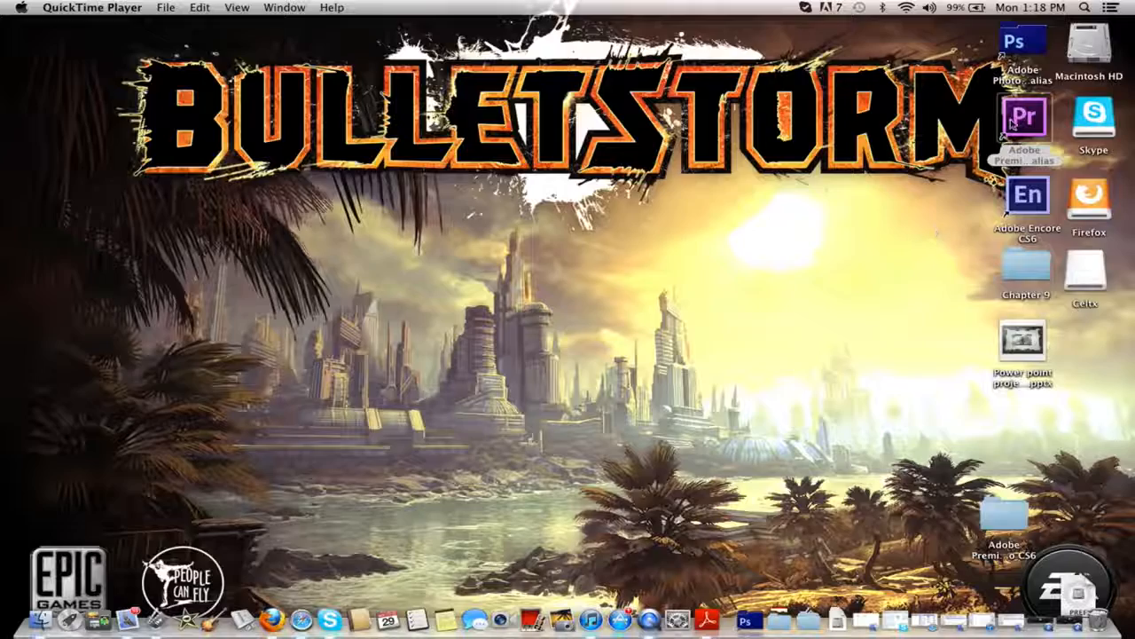
# Launch Adobe Premiere Pro and start a new project.
pyautogui.click(1012, 124)
pyautogui.doubleClick(1012, 124)
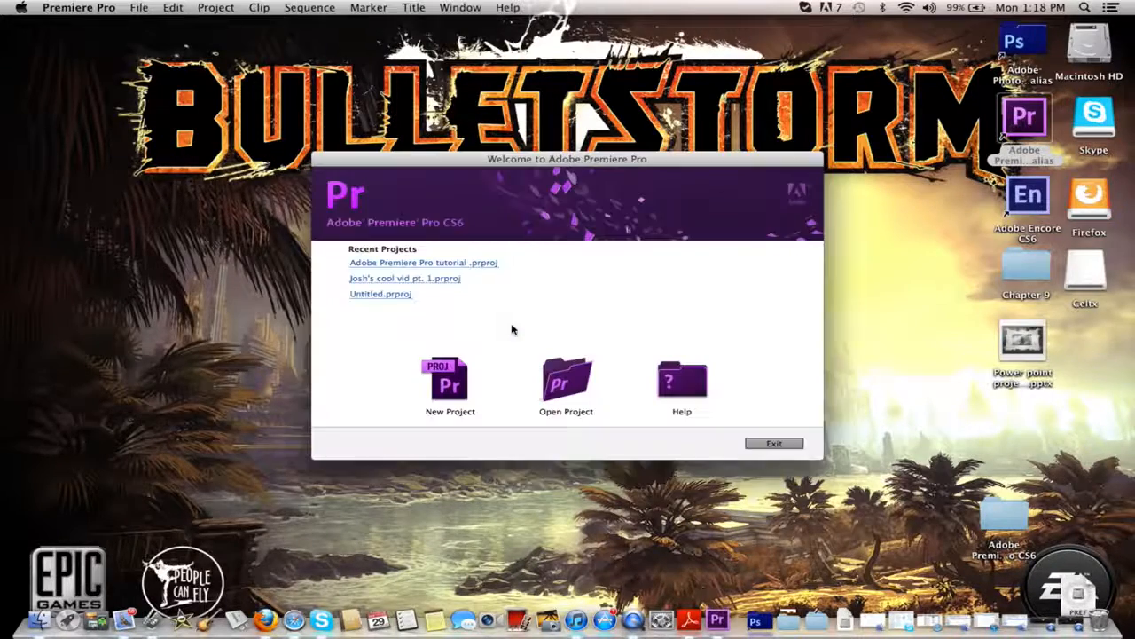
pyautogui.click(457, 410)
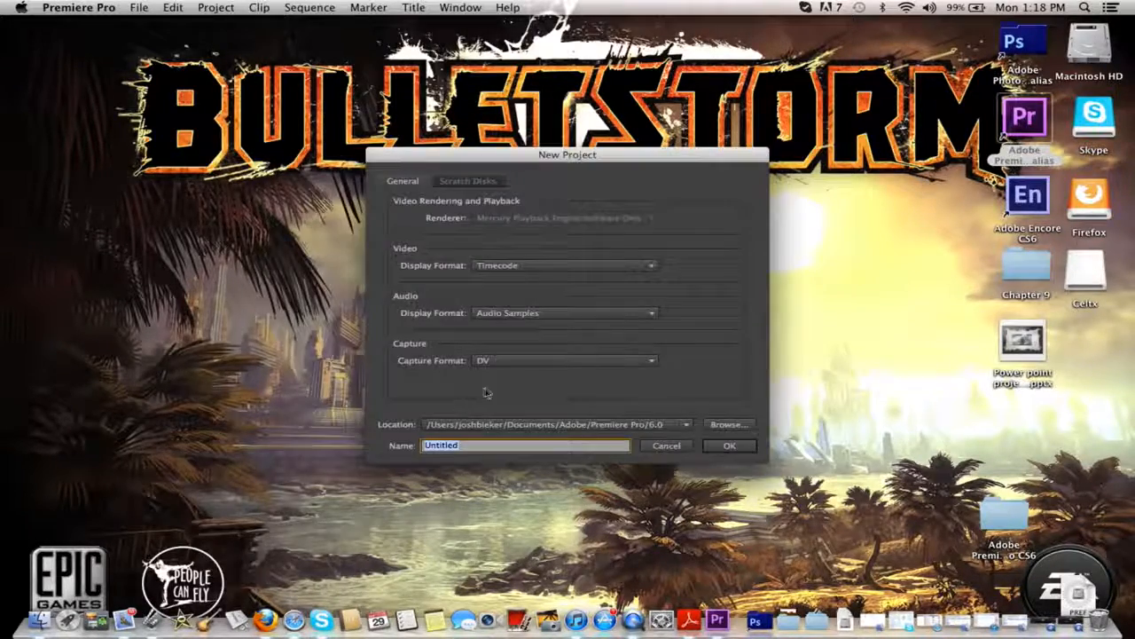
# Name the new project with the owner's first name in possessive form plus "cool vid pt1" and create it.
pyautogui.press('BackSpace')
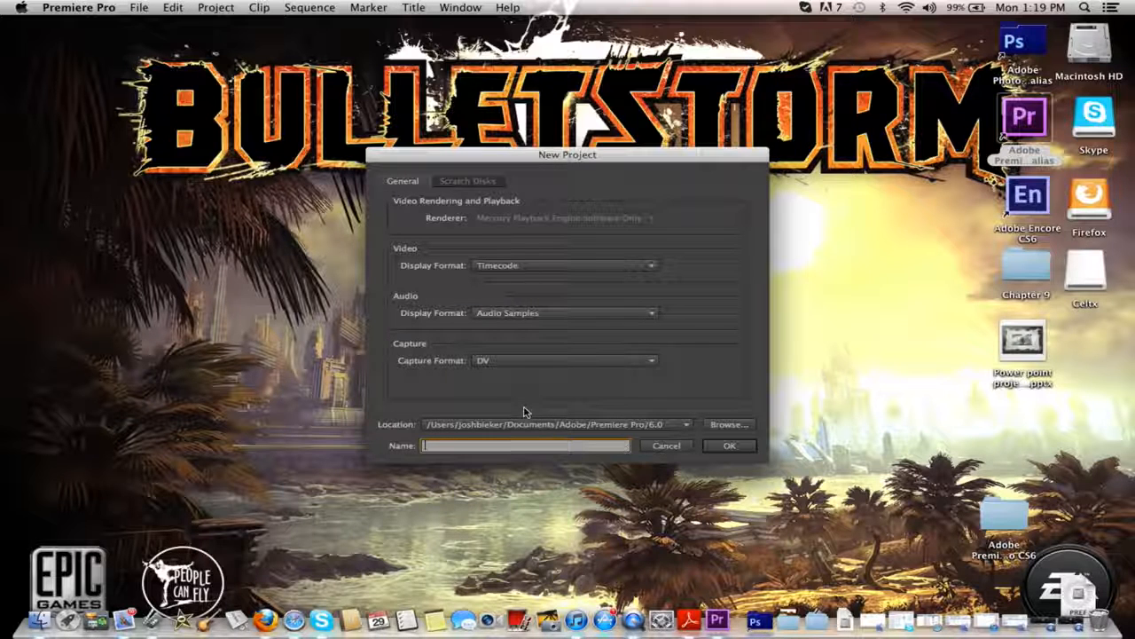
pyautogui.click(473, 454)
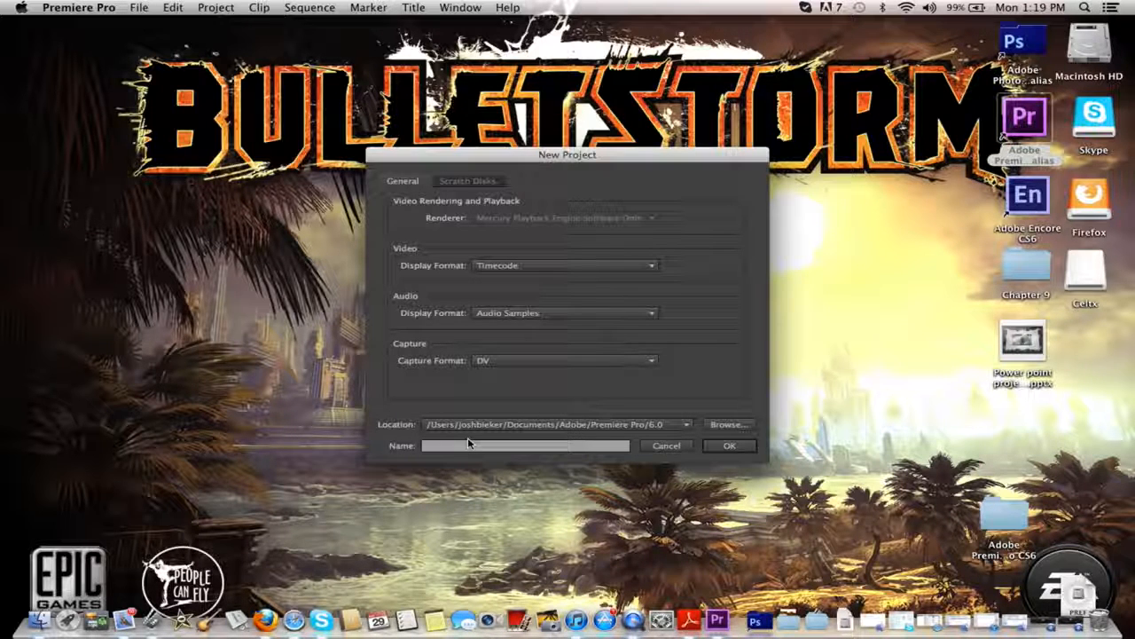
pyautogui.click(453, 449)
pyautogui.write("Josh's In")
pyautogui.write('oo')
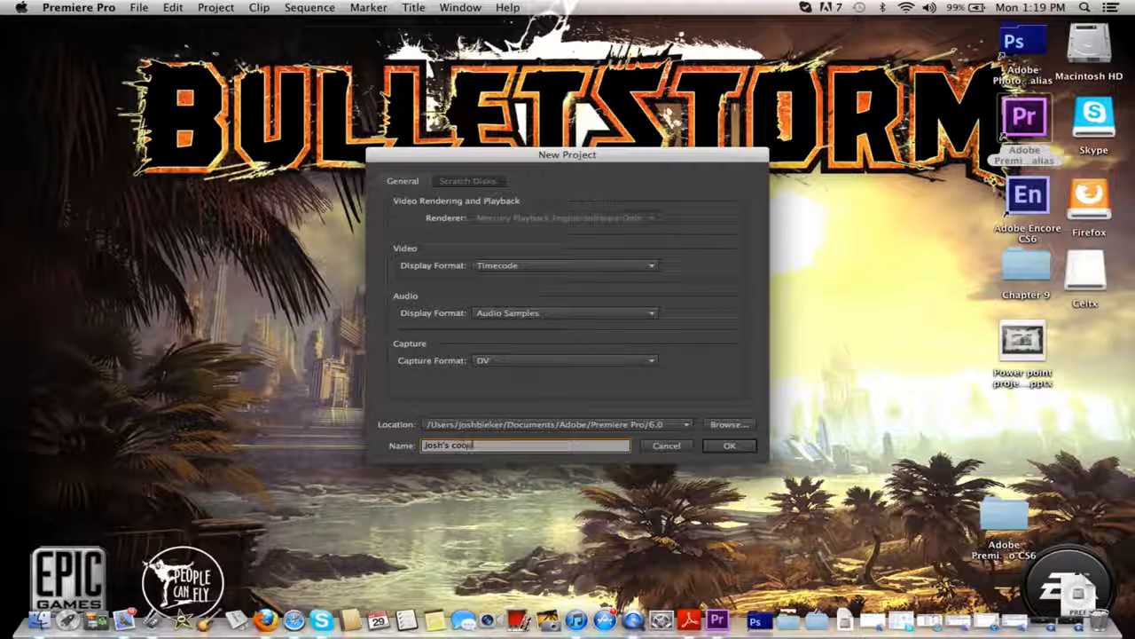
pyautogui.press('BackSpace')
pyautogui.write('l vid pt1')
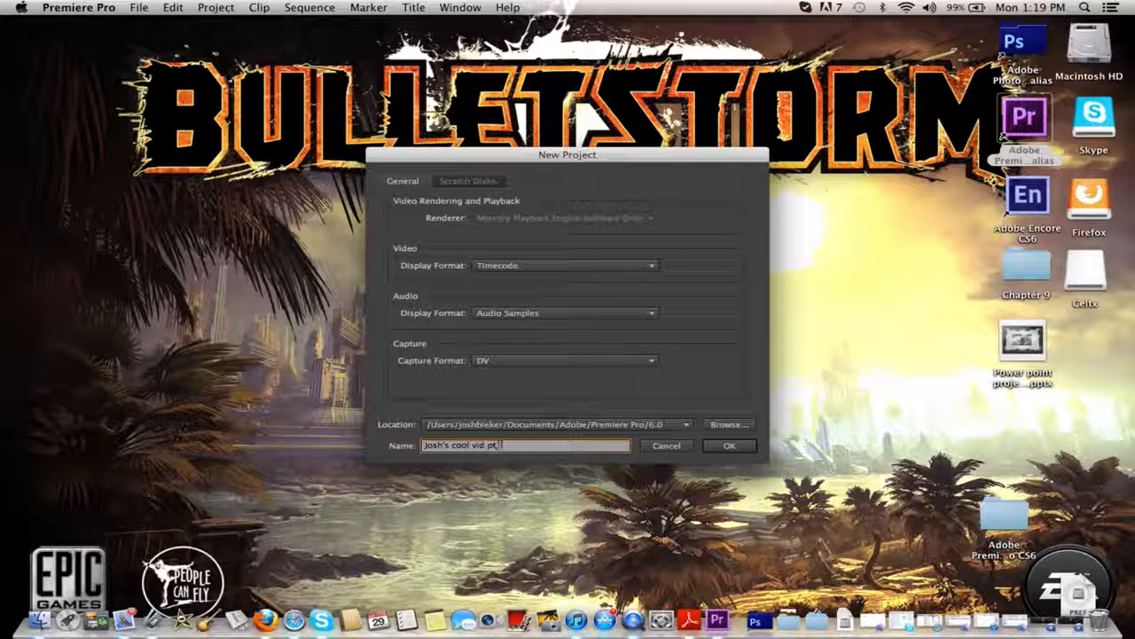
pyautogui.click(729, 445)
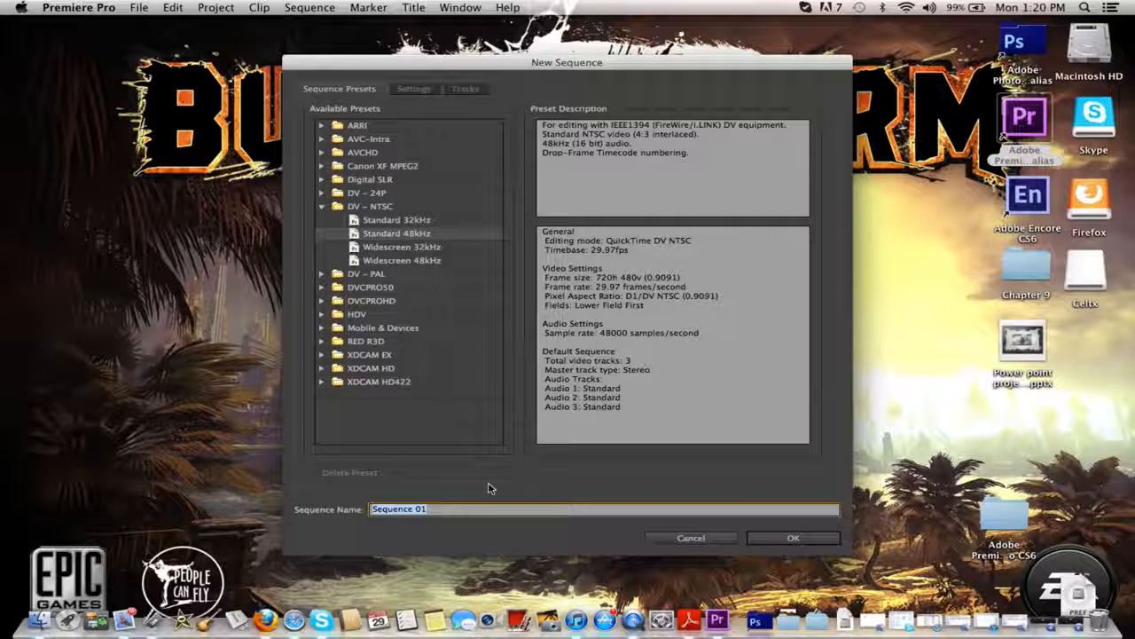
# Name the new sequence with the owner's first name in possessive form plus "cool vid part 1" and create it with the DV - NTSC Standard 48kHz preset.
pyautogui.moveTo(444, 508); pyautogui.dragTo(364, 506)
pyautogui.press('BackSpace')
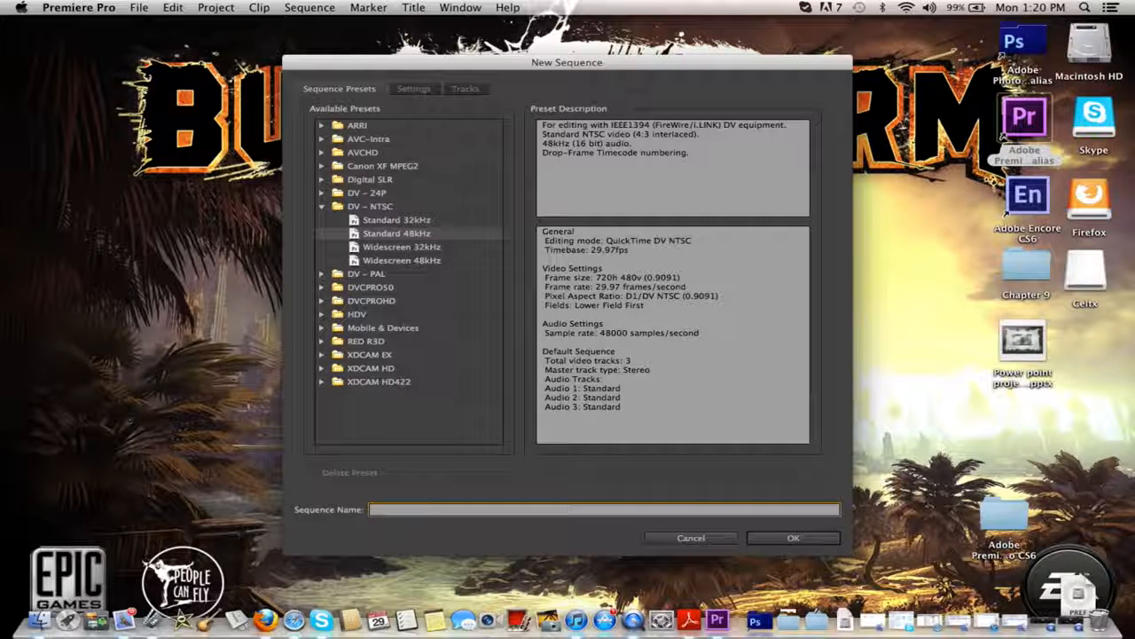
pyautogui.write("Josh's cool vid")
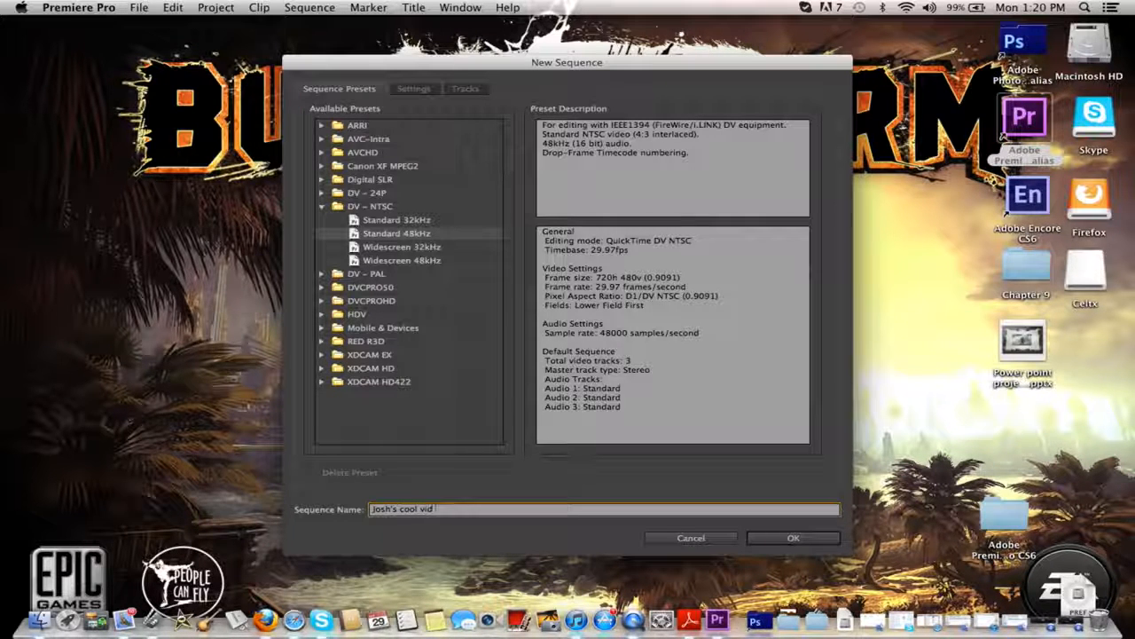
pyautogui.write(' part 1')
pyautogui.click(769, 539)
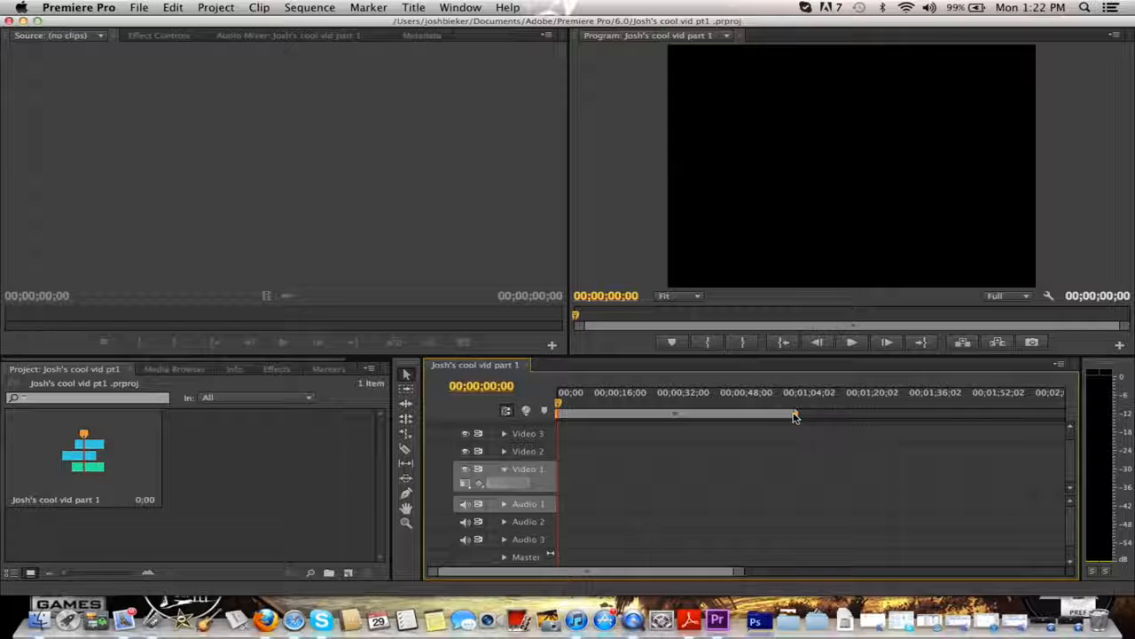
pyautogui.moveTo(795, 416)
pyautogui.mouseDown()
pyautogui.moveTo(1064, 416)
pyautogui.moveTo(836, 464)
pyautogui.moveTo(728, 424)
pyautogui.moveTo(563, 415)
pyautogui.moveTo(602, 402)
pyautogui.moveTo(745, 424)
pyautogui.moveTo(760, 414)
pyautogui.moveTo(558, 415)
pyautogui.moveTo(684, 395)
pyautogui.moveTo(794, 411)
pyautogui.mouseUp()
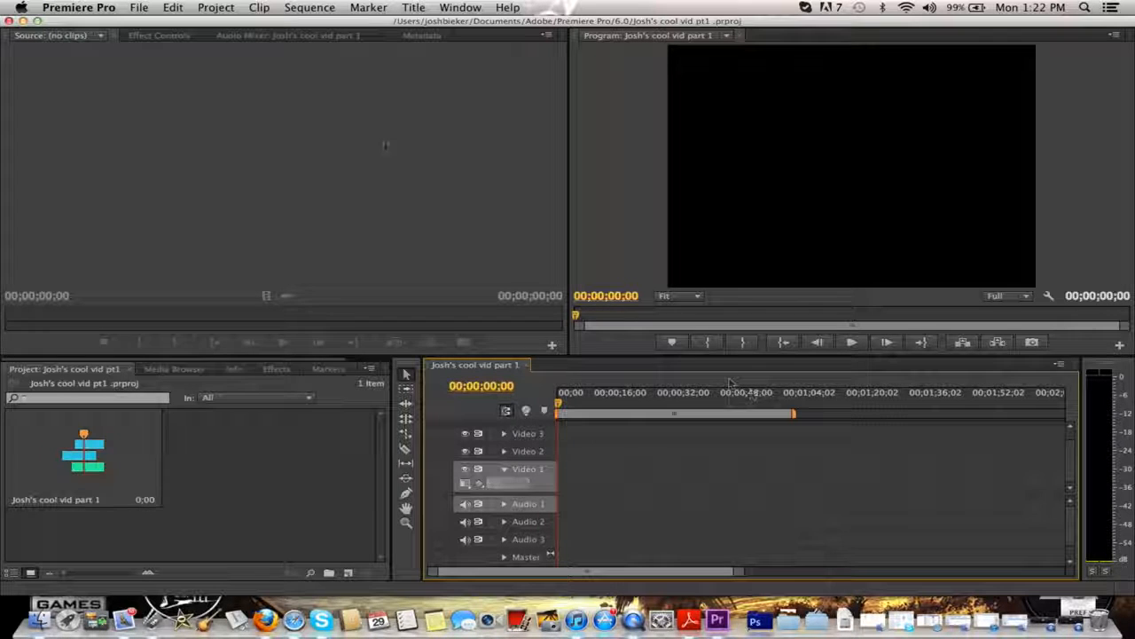
# Import the video "How to download 30 day trial free" from the Screen Cap folder and load it into the Source monitor.
pyautogui.click(139, 7)
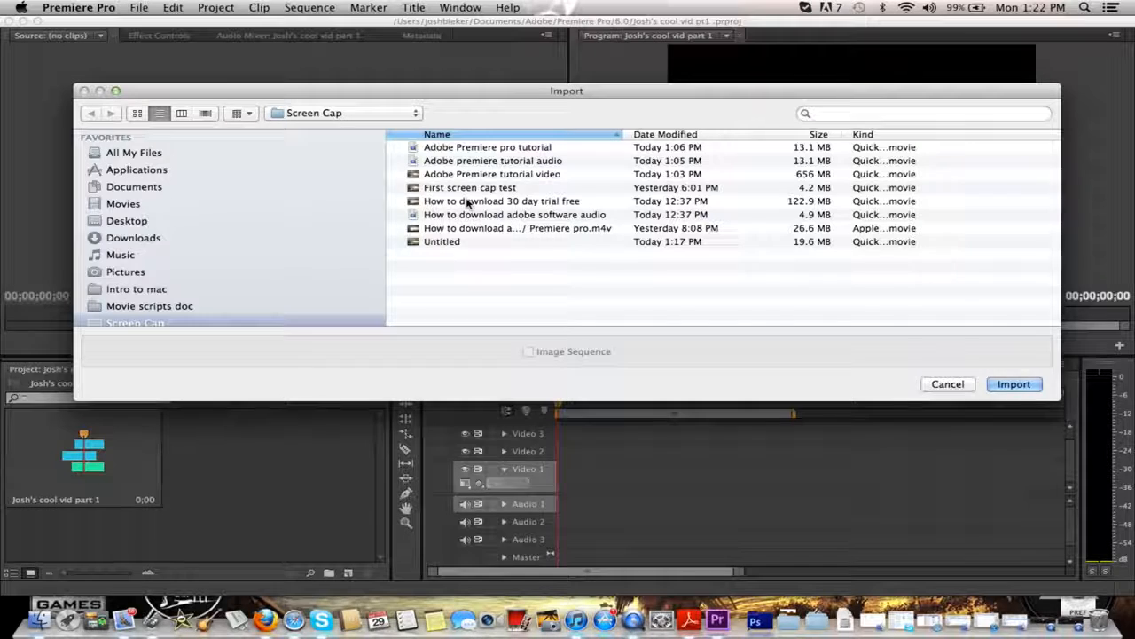
pyautogui.click(469, 203)
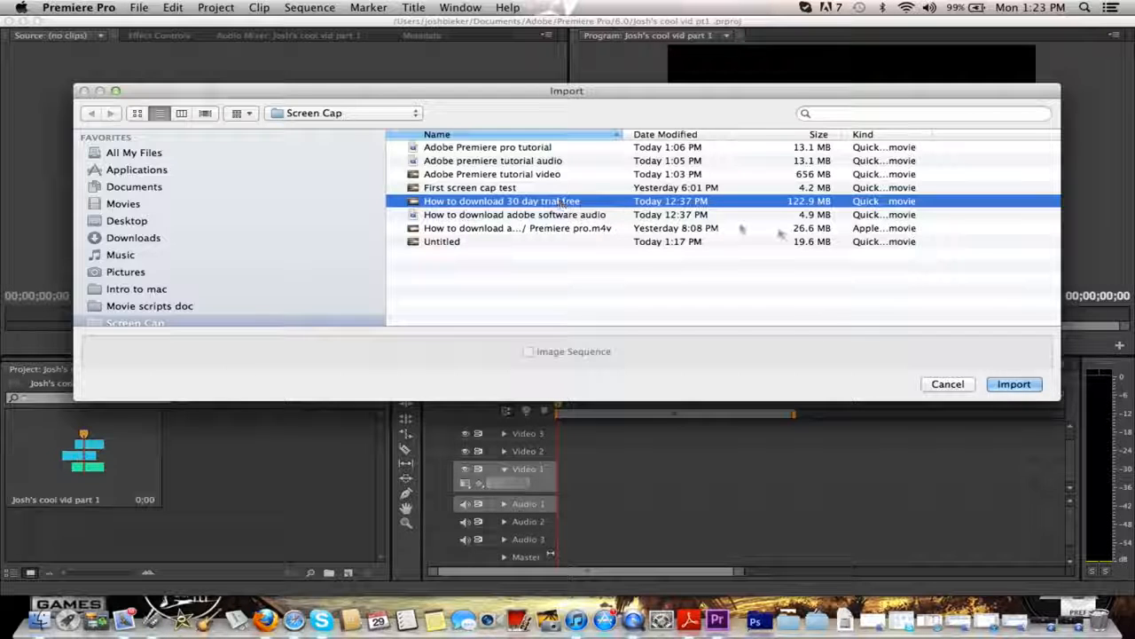
pyautogui.click(1014, 383)
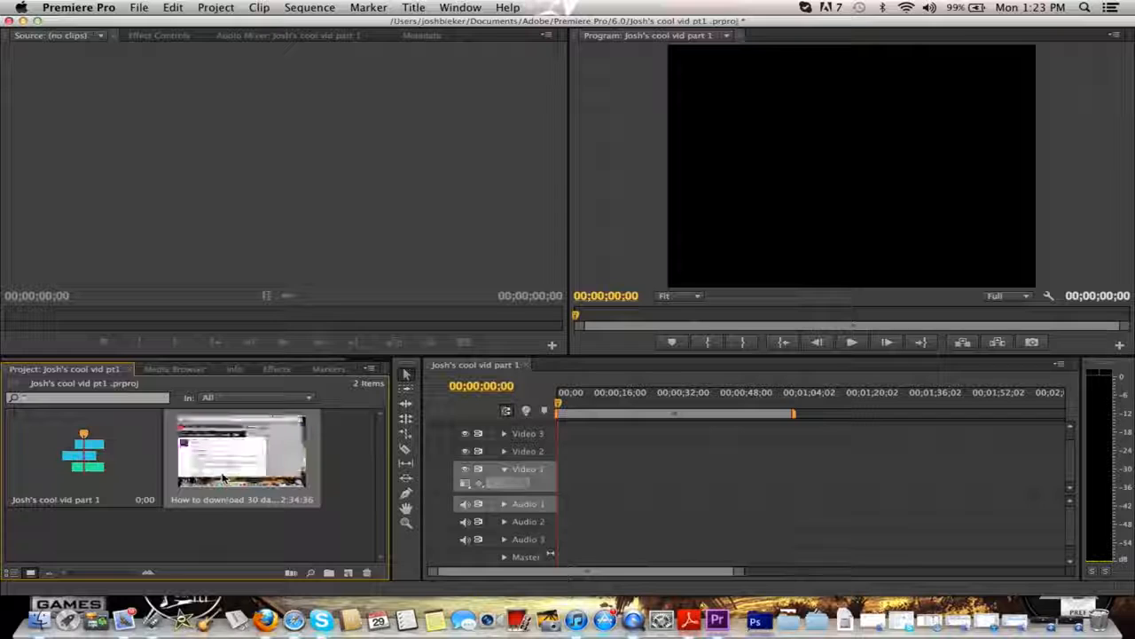
pyautogui.moveTo(224, 479); pyautogui.dragTo(138, 171)
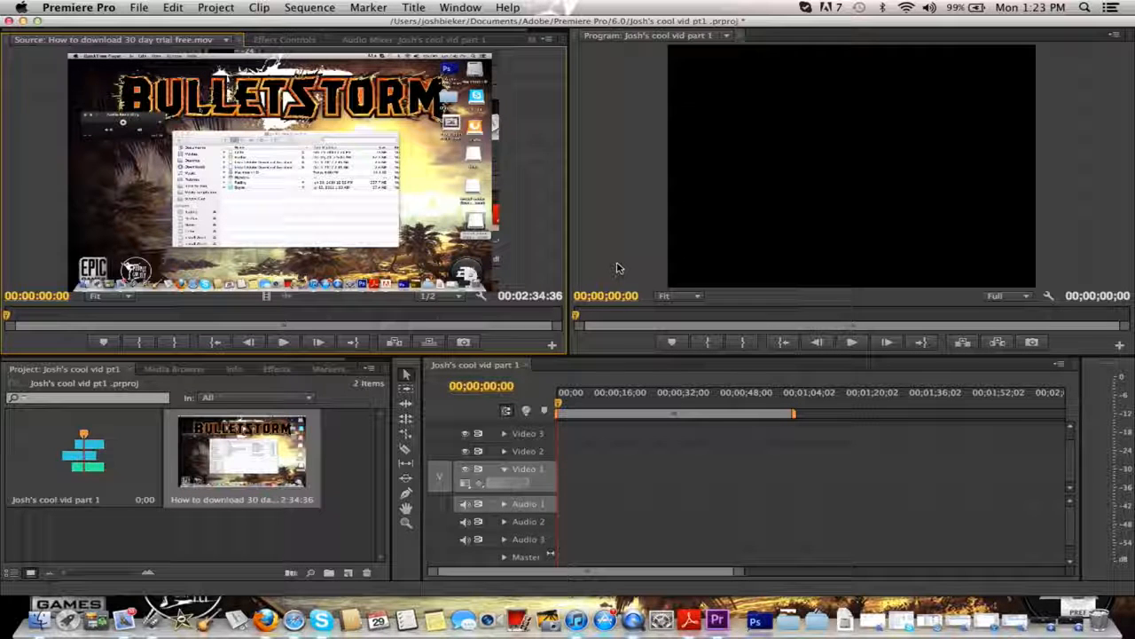
# Resize the Source and Program monitors so that the Source monitor is slightly wider.
pyautogui.click(1115, 36)
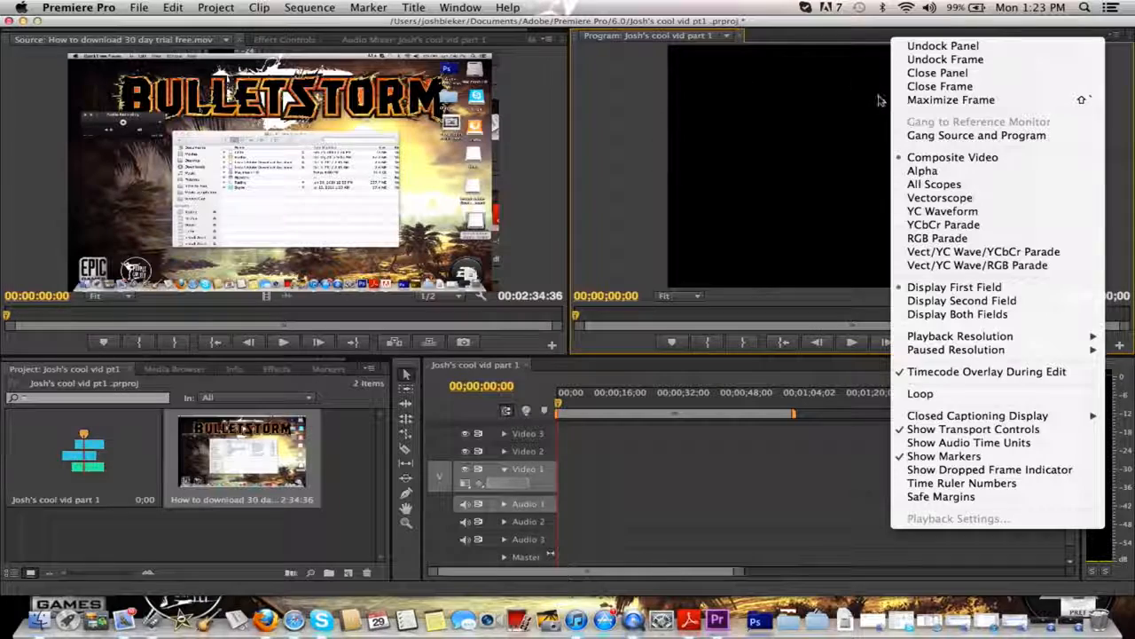
pyautogui.click(618, 116)
pyautogui.moveTo(568, 113); pyautogui.dragTo(861, 127)
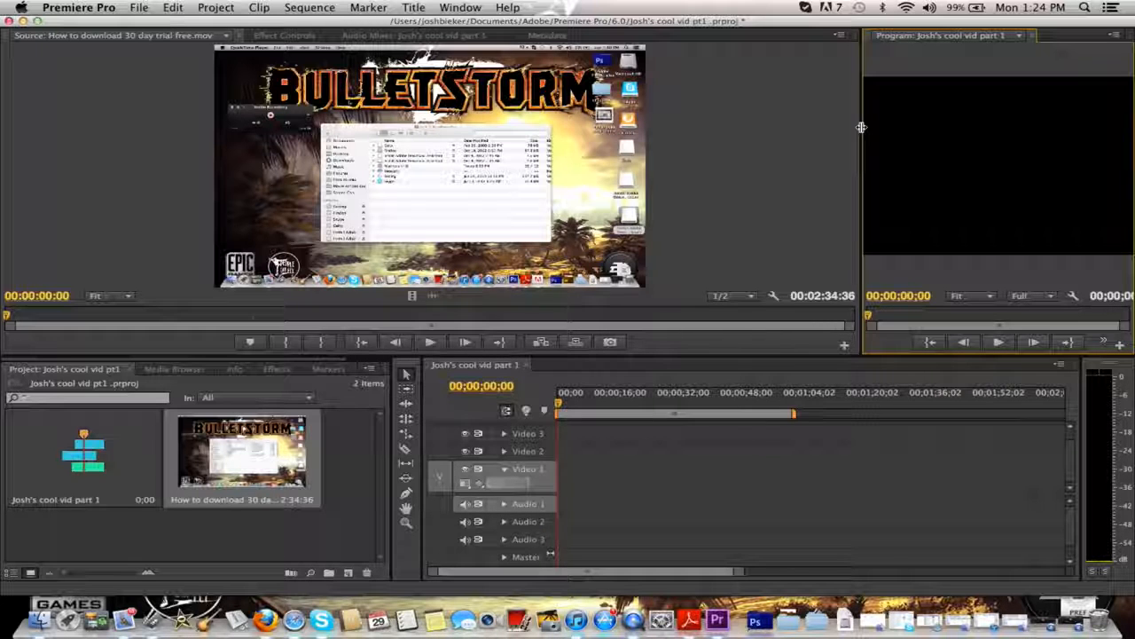
pyautogui.moveTo(861, 127); pyautogui.dragTo(610, 100)
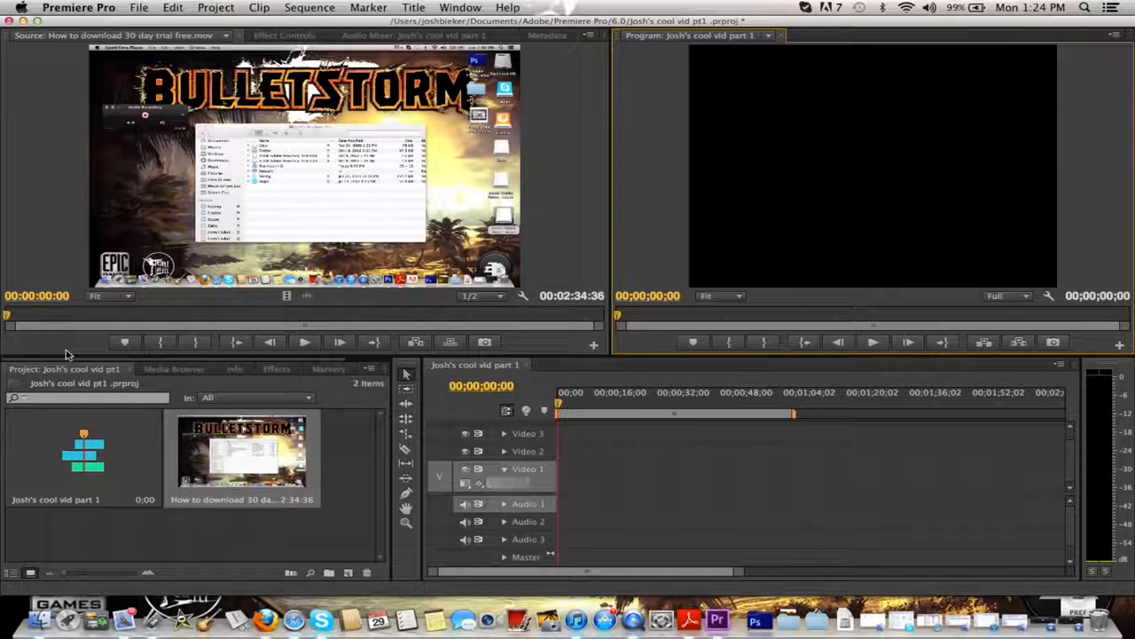
# Mark an in point at the very start of the source clip and an out point at 00:02:33:35.
pyautogui.press('i')
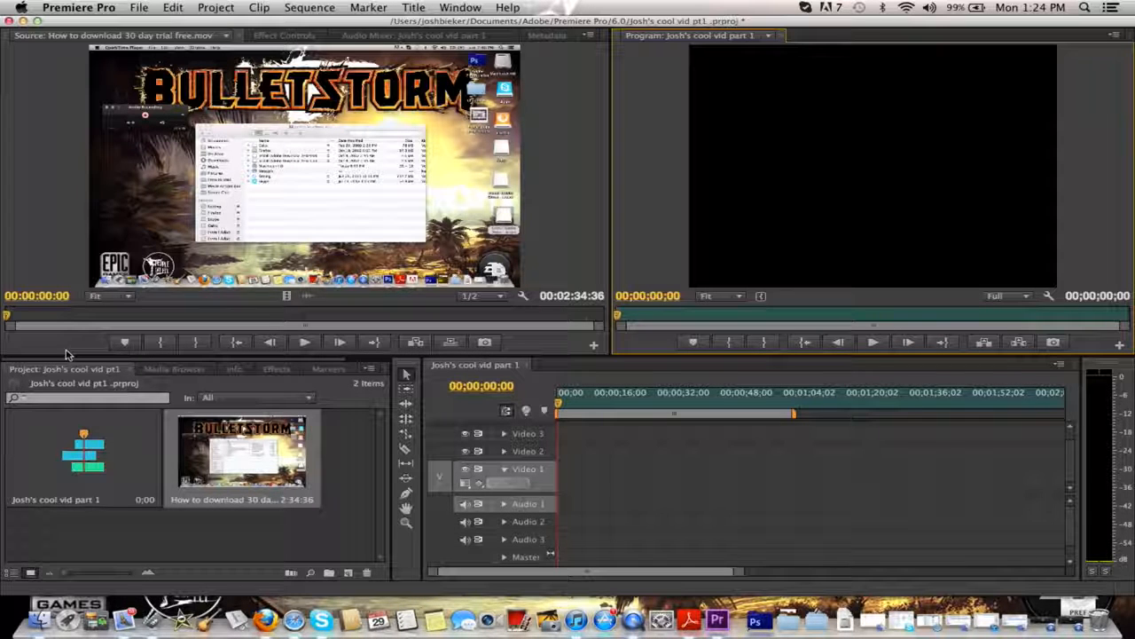
pyautogui.hotkey('alt', 'i')
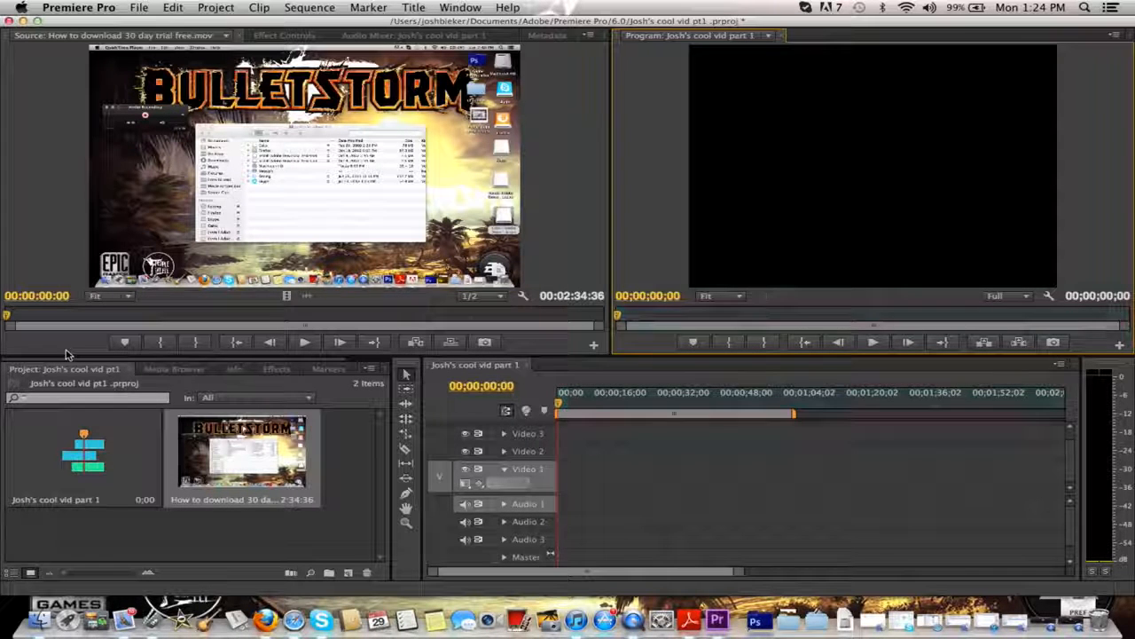
pyautogui.click(32, 312)
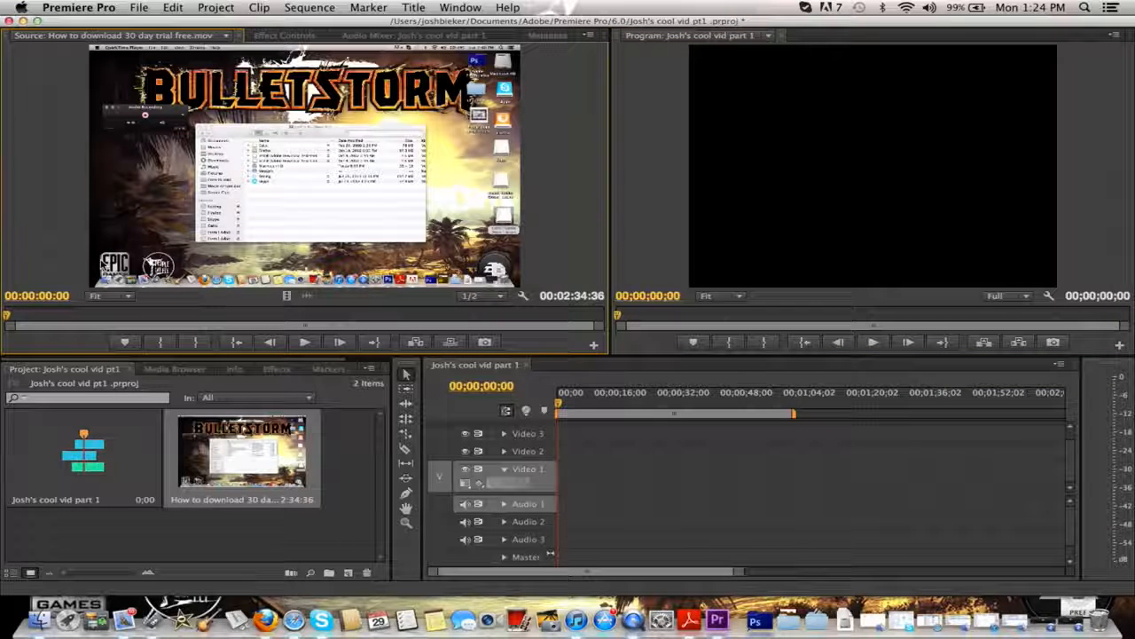
pyautogui.press('i')
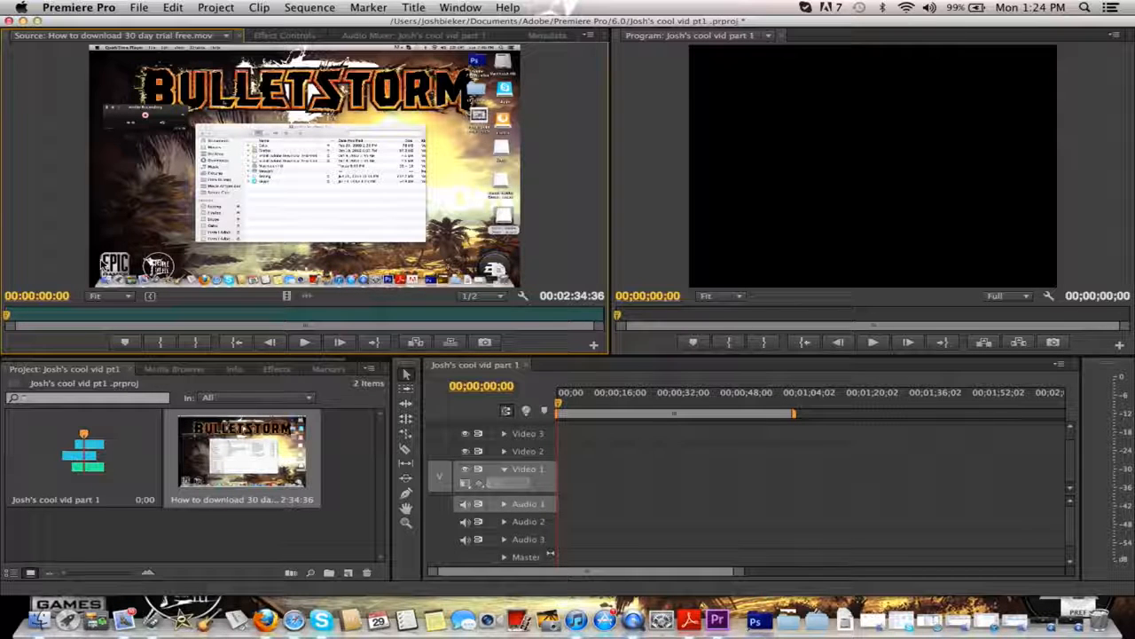
pyautogui.moveTo(7, 315); pyautogui.dragTo(604, 321)
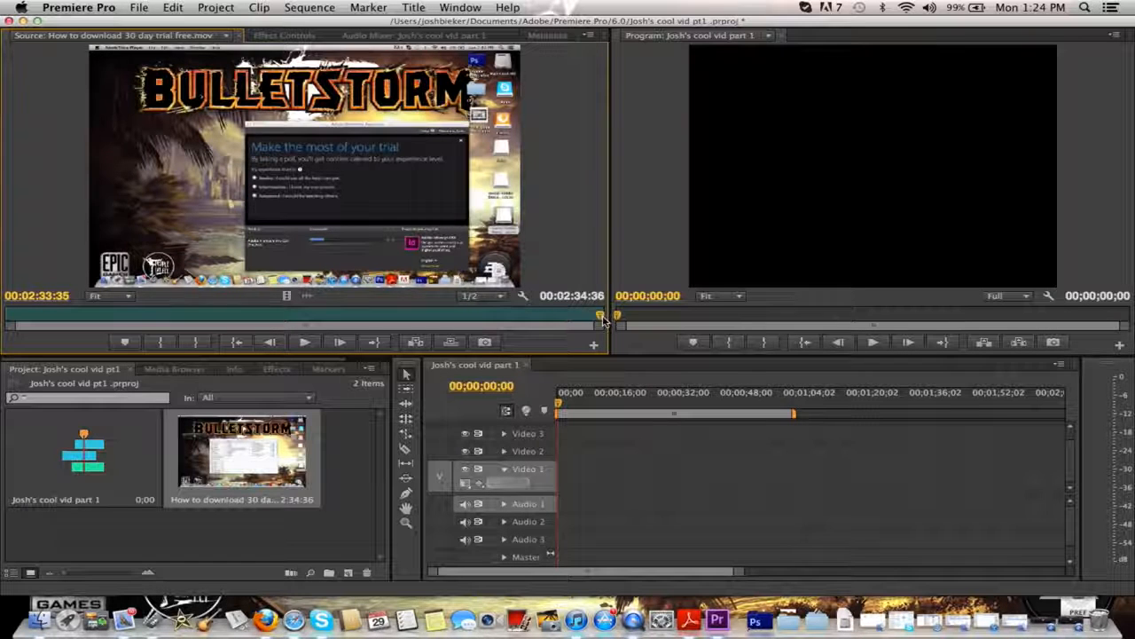
pyautogui.press('o')
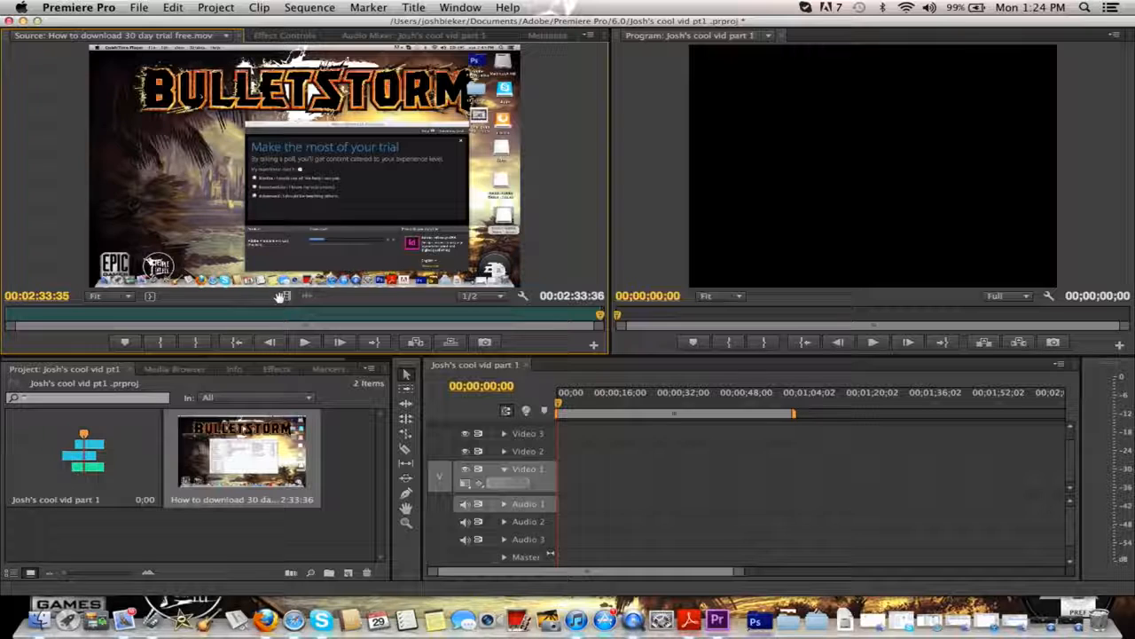
# Place the marked clip's video at the start of Video 1, changing the sequence settings to match, and scrub to 00:00:05:24.
pyautogui.moveTo(280, 295); pyautogui.dragTo(566, 484)
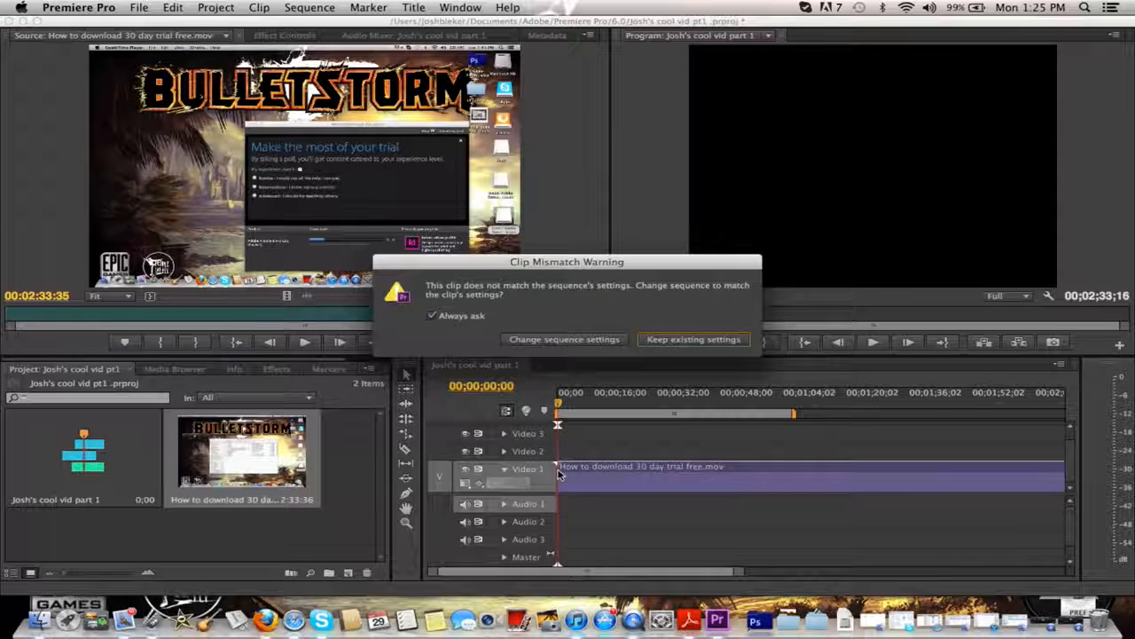
pyautogui.click(585, 340)
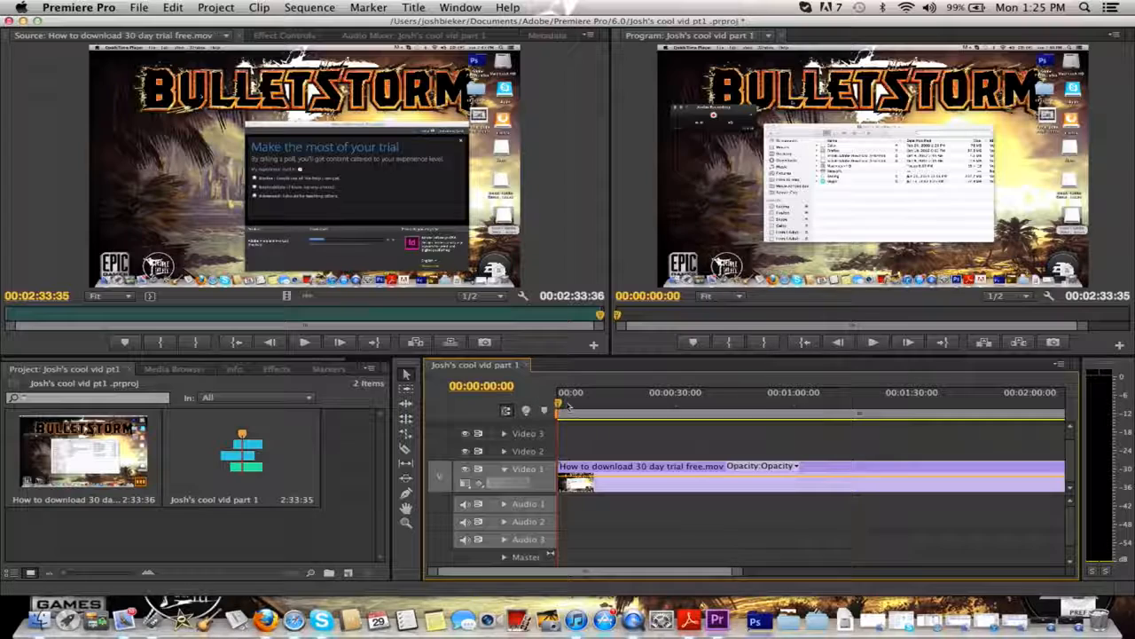
pyautogui.moveTo(559, 409); pyautogui.dragTo(583, 410)
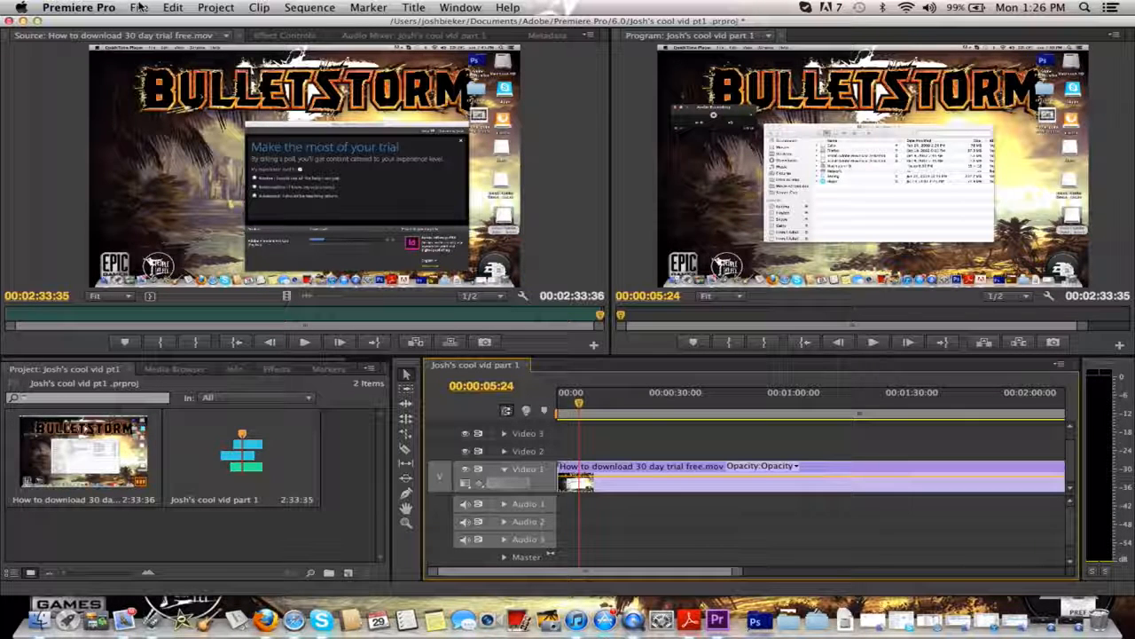
# Import "How to download adobe software audio" and place it at the start of the Audio 1 track.
pyautogui.click(142, 8)
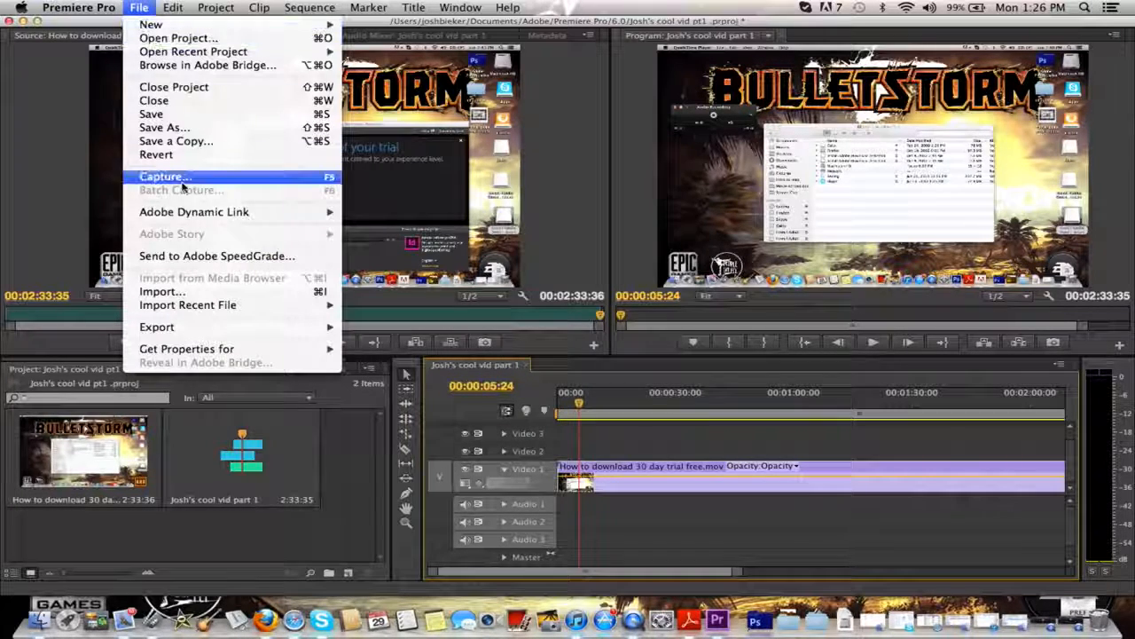
pyautogui.click(160, 291)
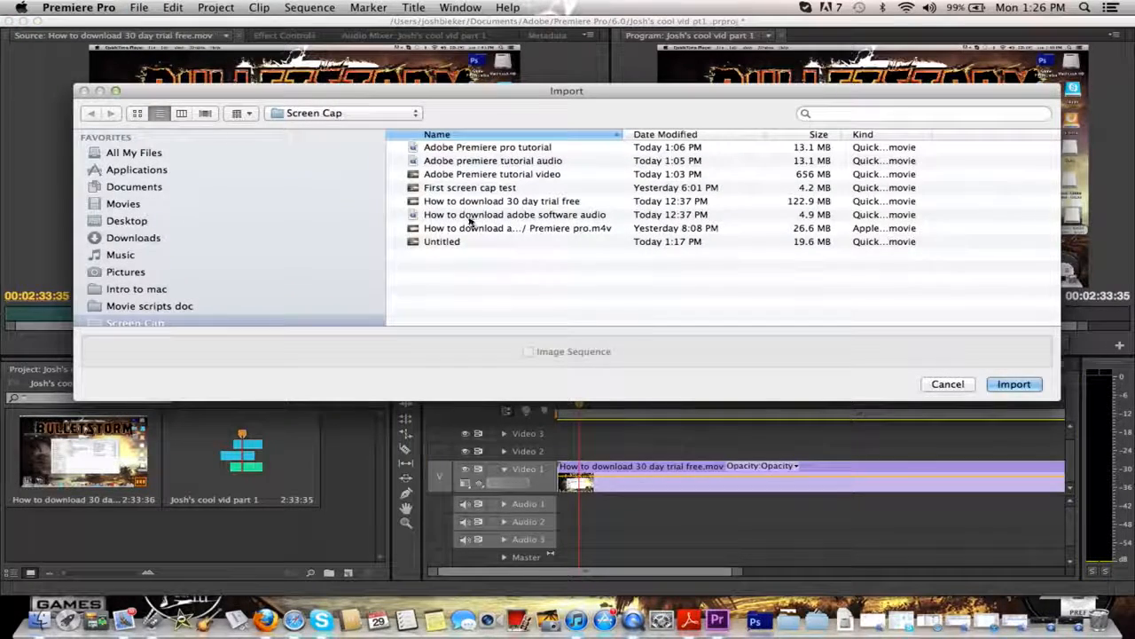
pyautogui.click(471, 218)
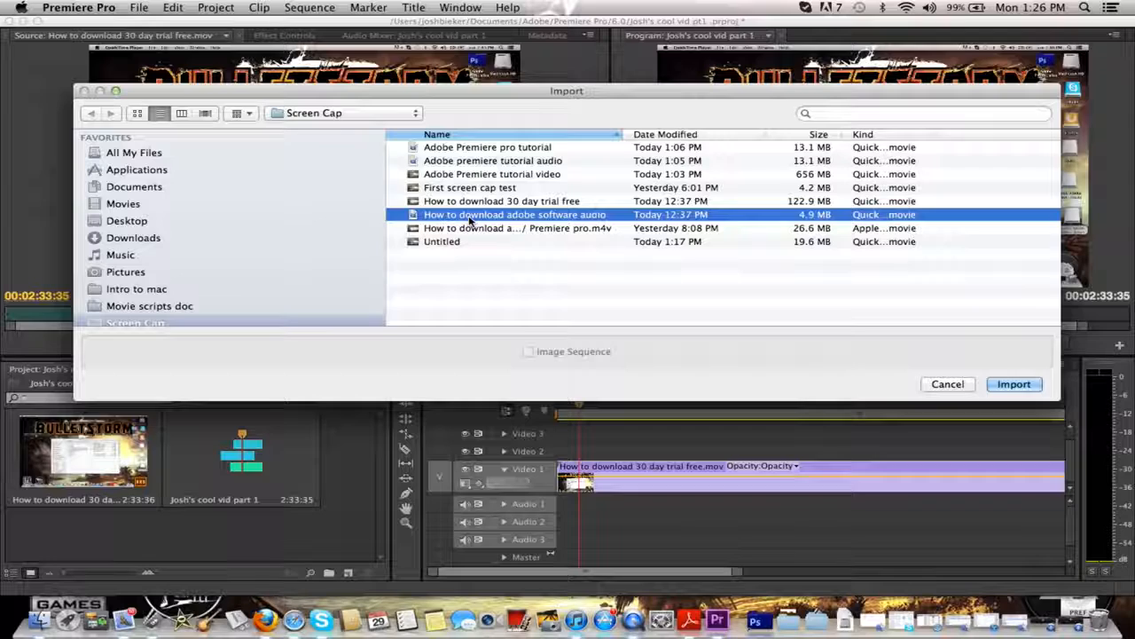
pyautogui.click(1020, 384)
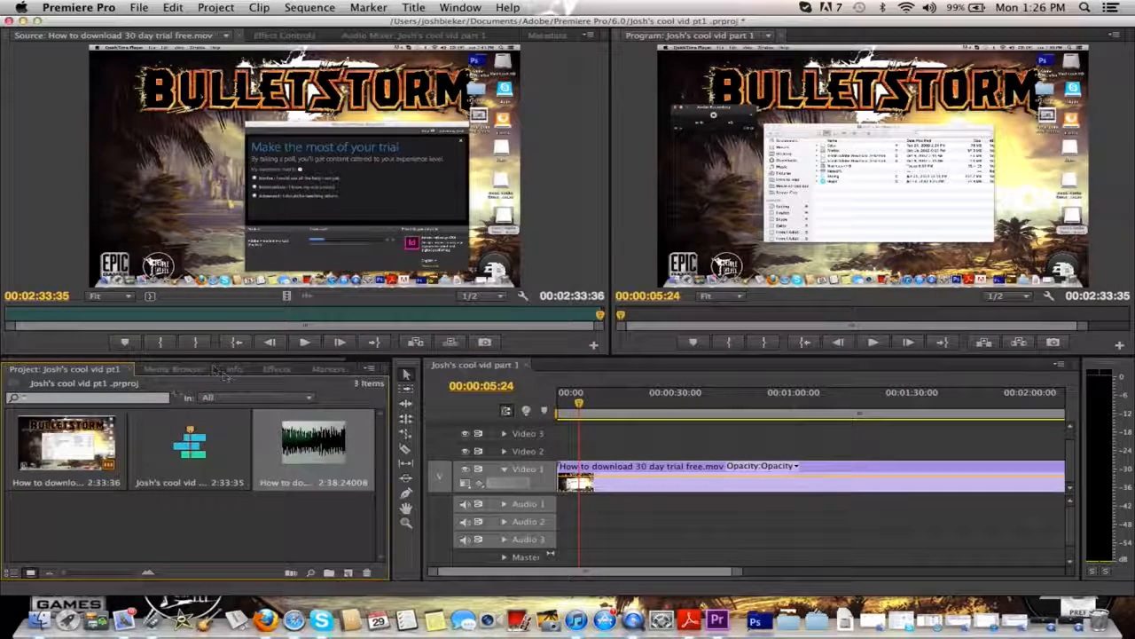
pyautogui.moveTo(314, 440); pyautogui.dragTo(566, 512)
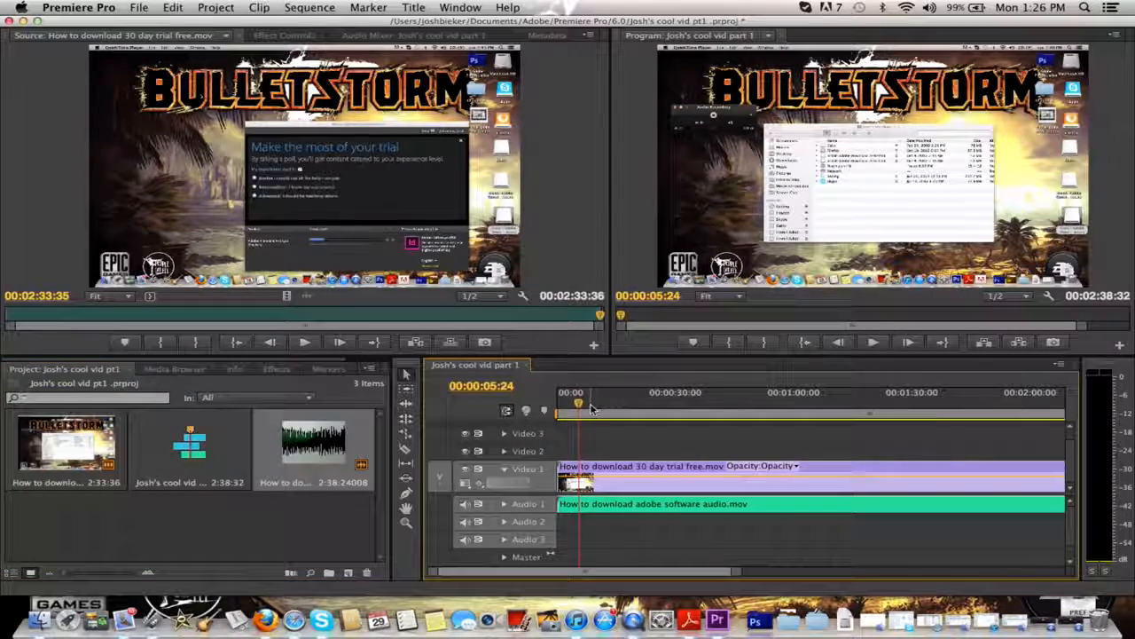
# Play the sequence from its beginning for about ten seconds to check video and audio together.
pyautogui.moveTo(574, 410); pyautogui.dragTo(559, 411)
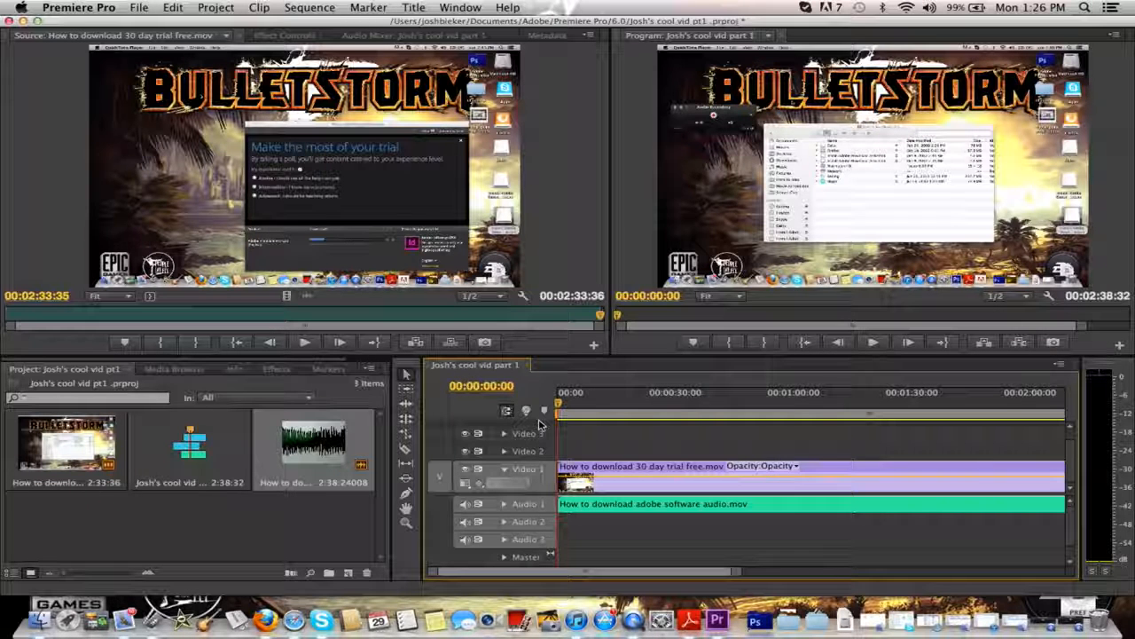
pyautogui.press('space')
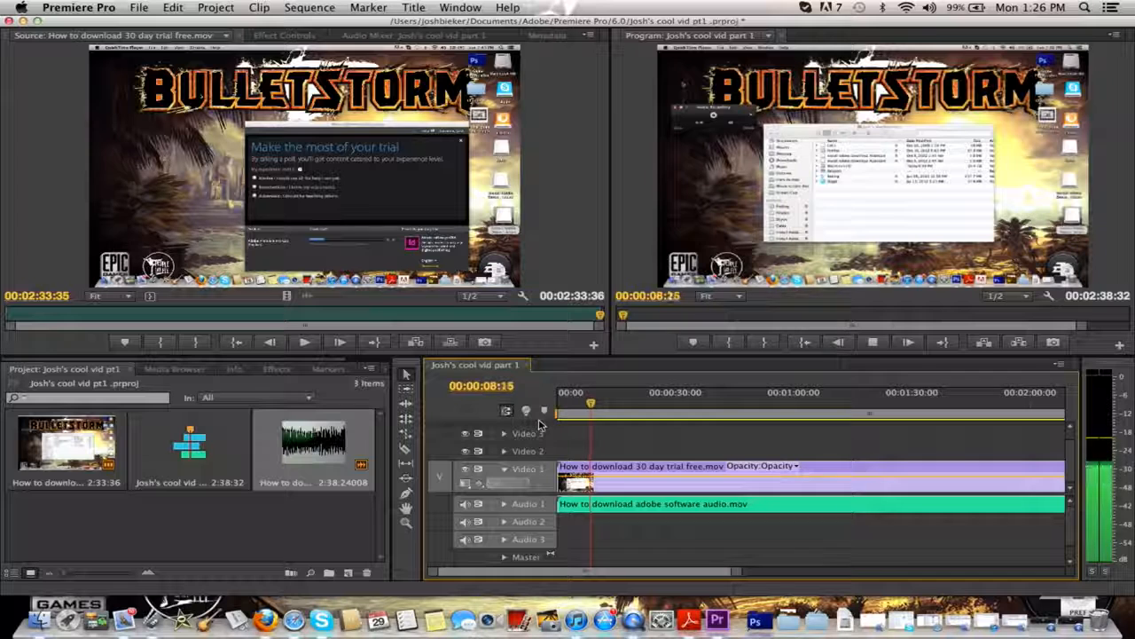
pyautogui.press('space')
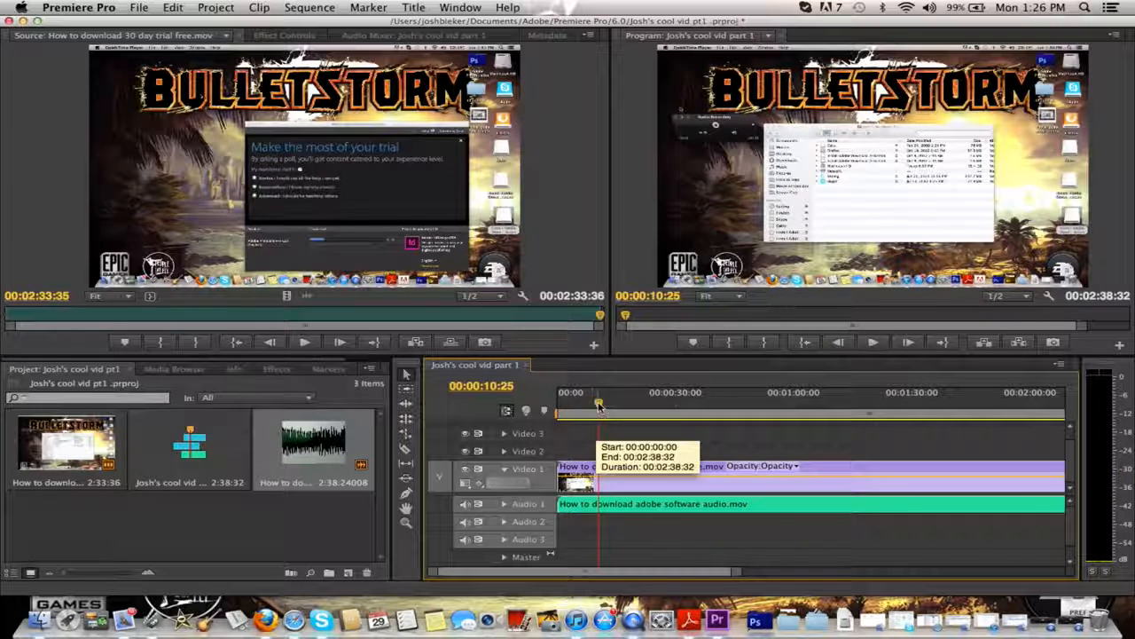
# Return the playhead to the sequence start and adjust the gain of the Audio 1 clip by -18 dB.
pyautogui.click(679, 415)
pyautogui.moveTo(680, 415); pyautogui.dragTo(499, 439)
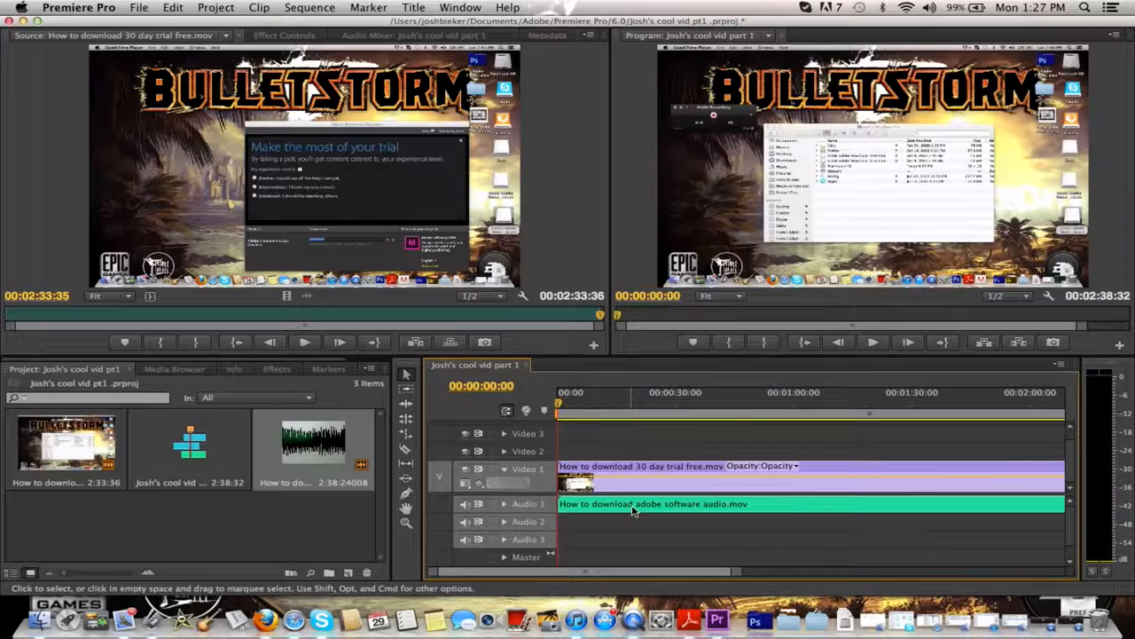
pyautogui.rightClick(630, 506)
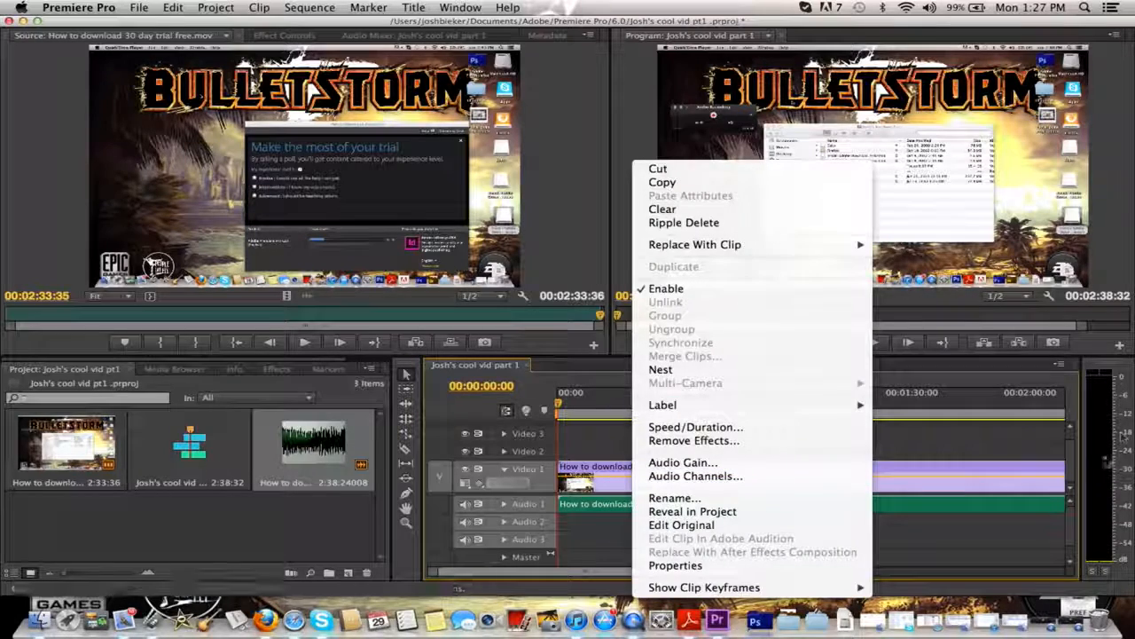
pyautogui.click(700, 463)
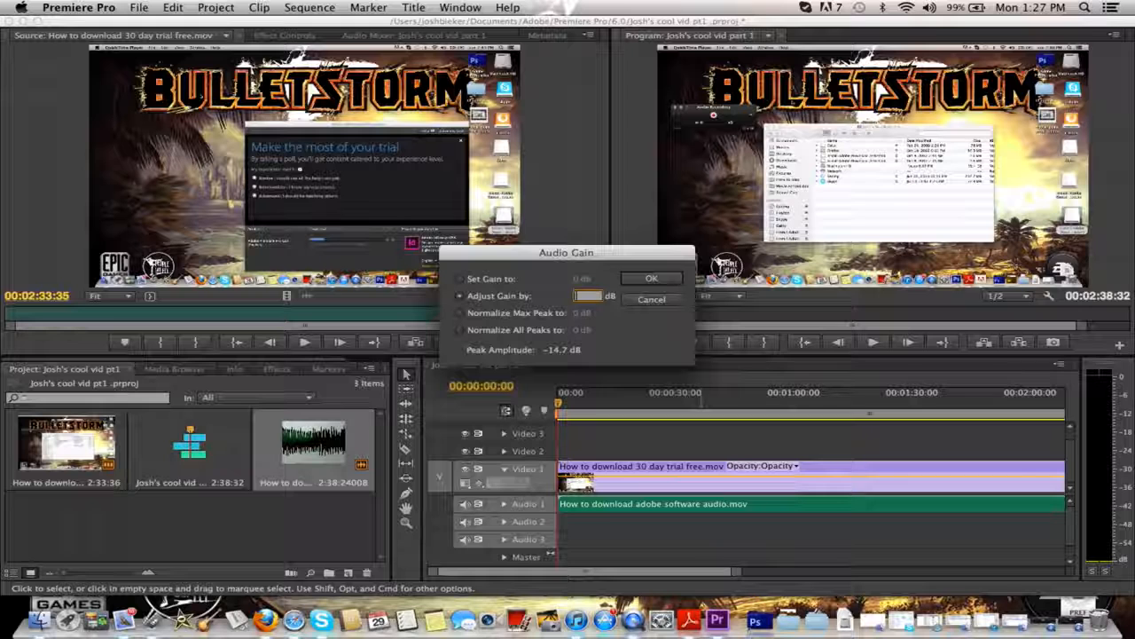
pyautogui.write('10')
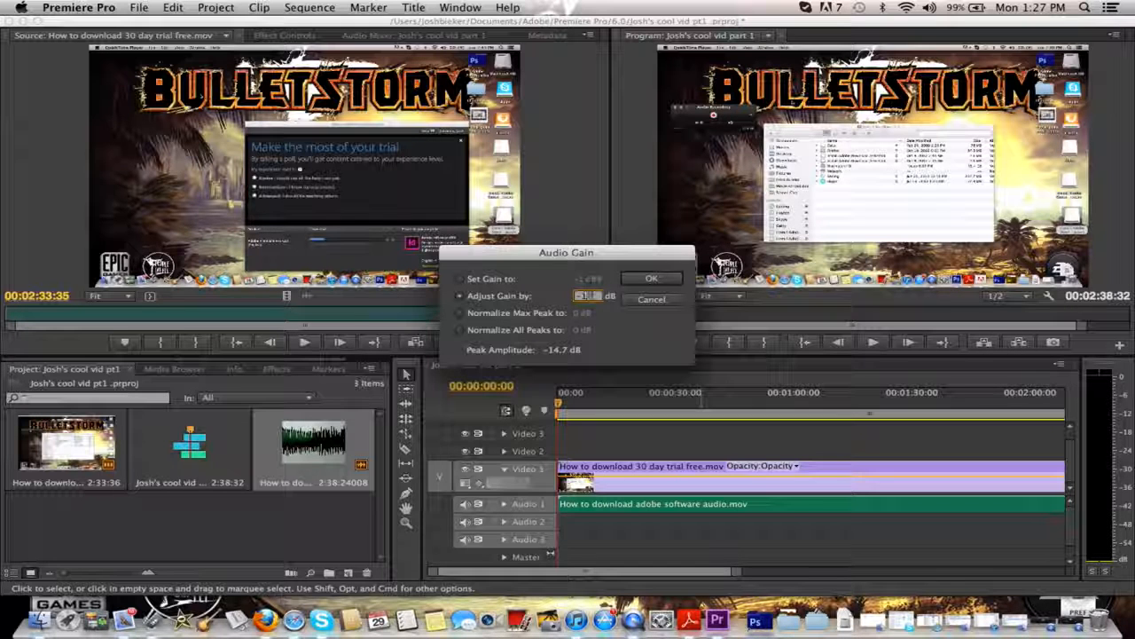
pyautogui.write('8')
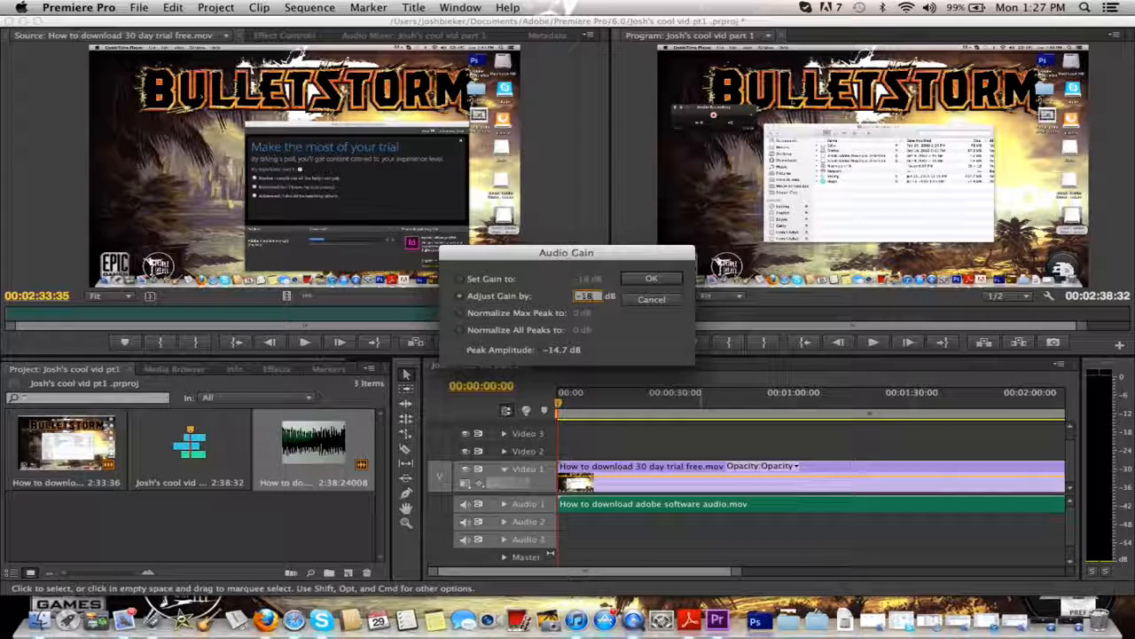
pyautogui.click(639, 282)
# Split the Video 1 clip with the Razor tool at 00:00:34:00 and again about 13 seconds further on.
pyautogui.moveTo(560, 414); pyautogui.dragTo(919, 413)
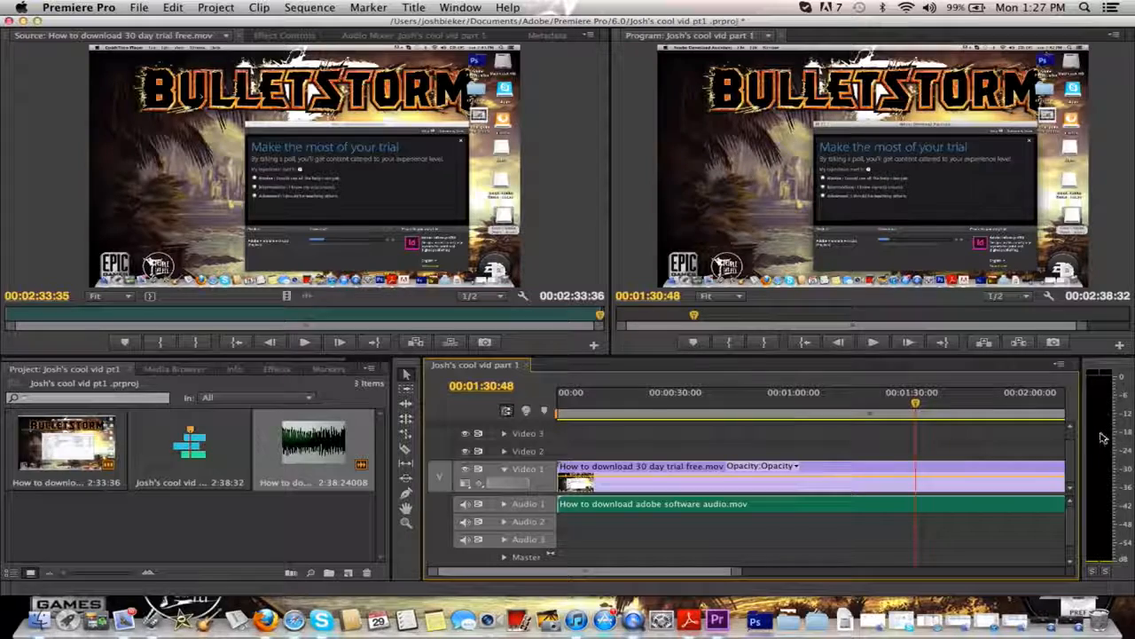
pyautogui.moveTo(916, 410); pyautogui.dragTo(654, 401)
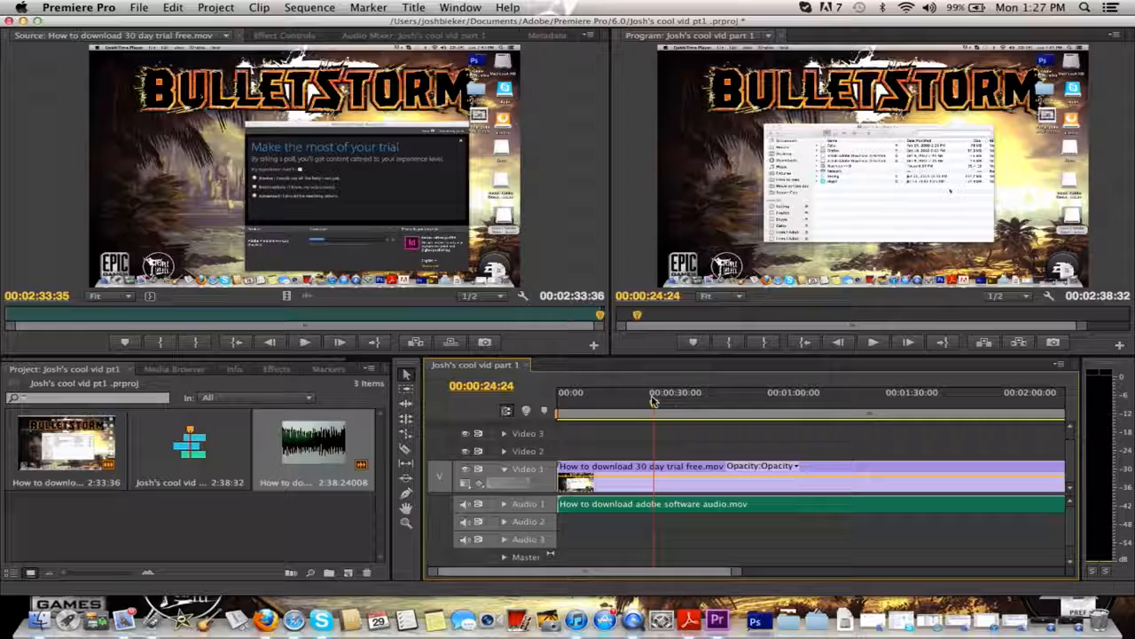
pyautogui.moveTo(654, 401); pyautogui.dragTo(692, 408)
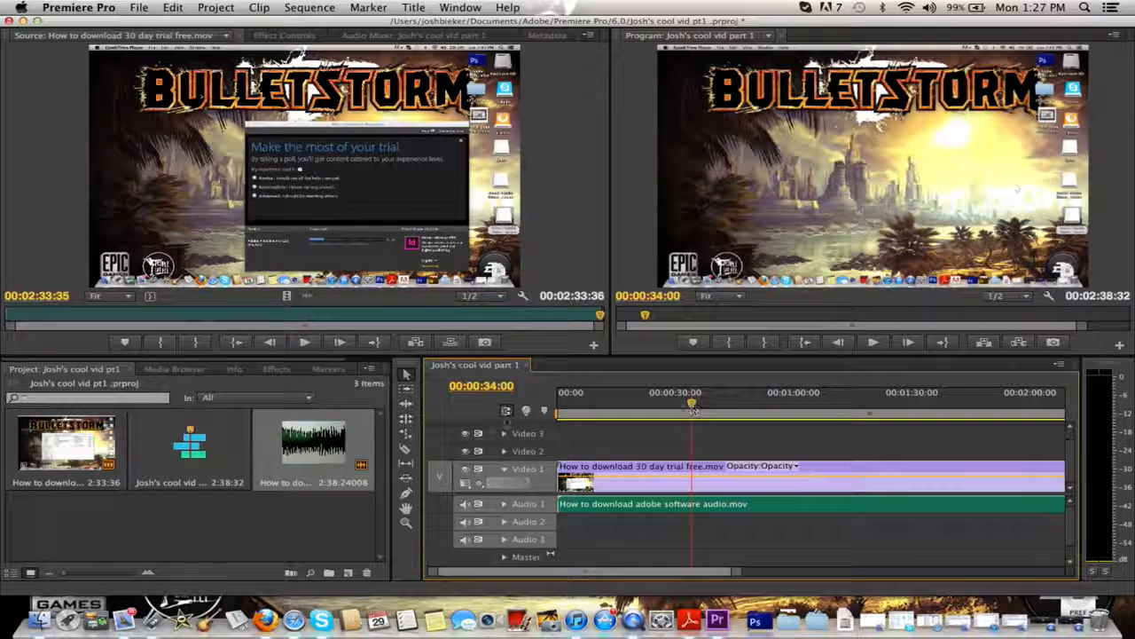
pyautogui.click(406, 452)
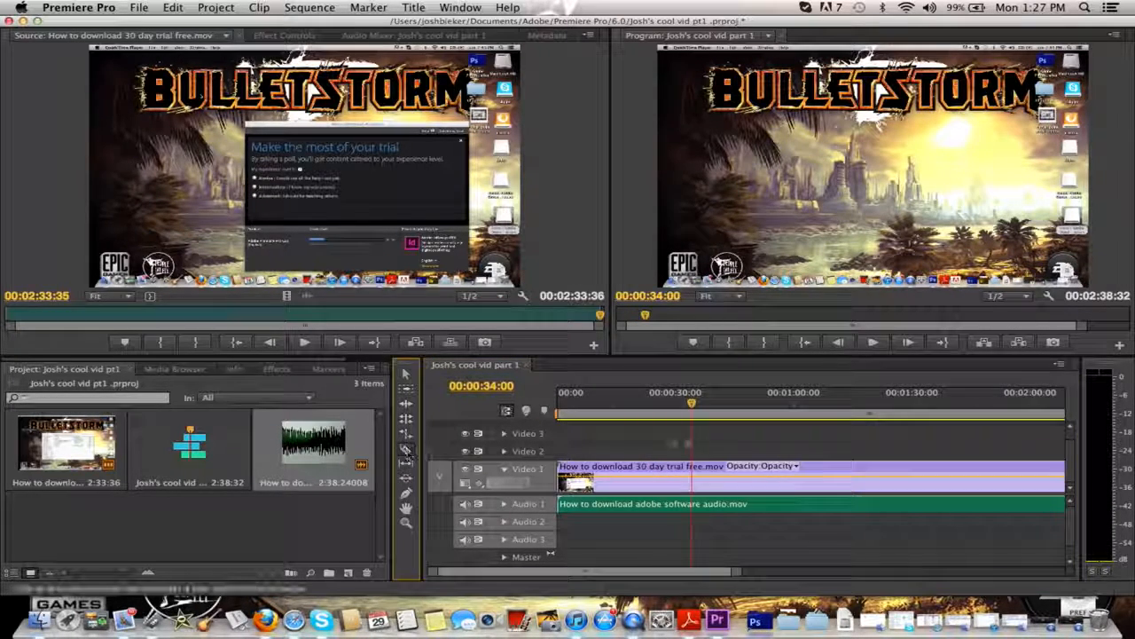
pyautogui.click(694, 473)
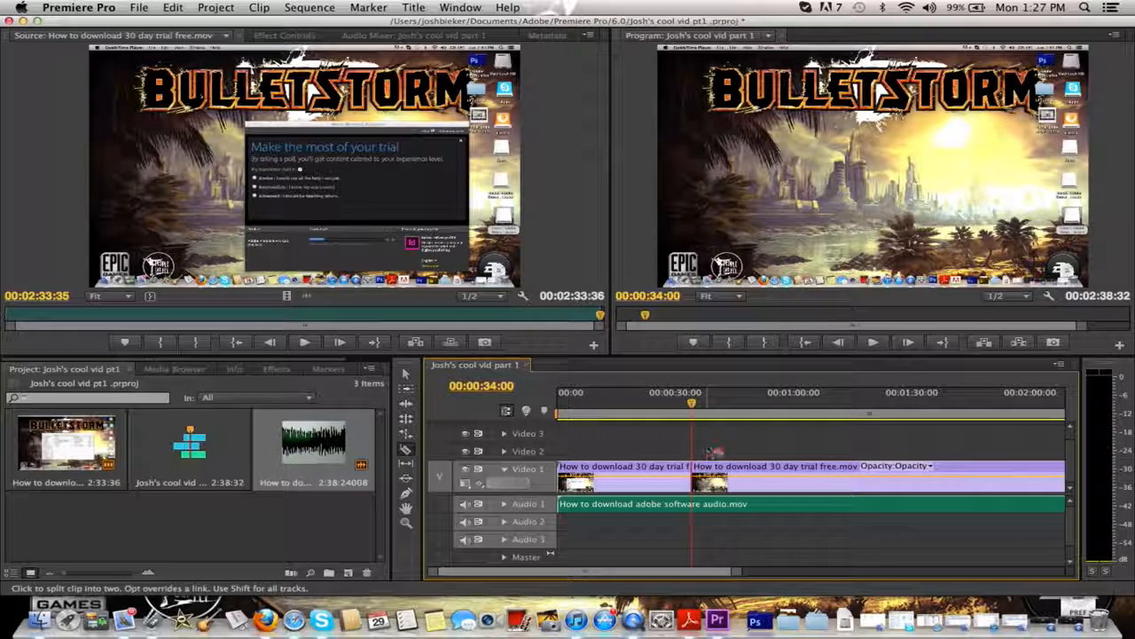
pyautogui.click(746, 475)
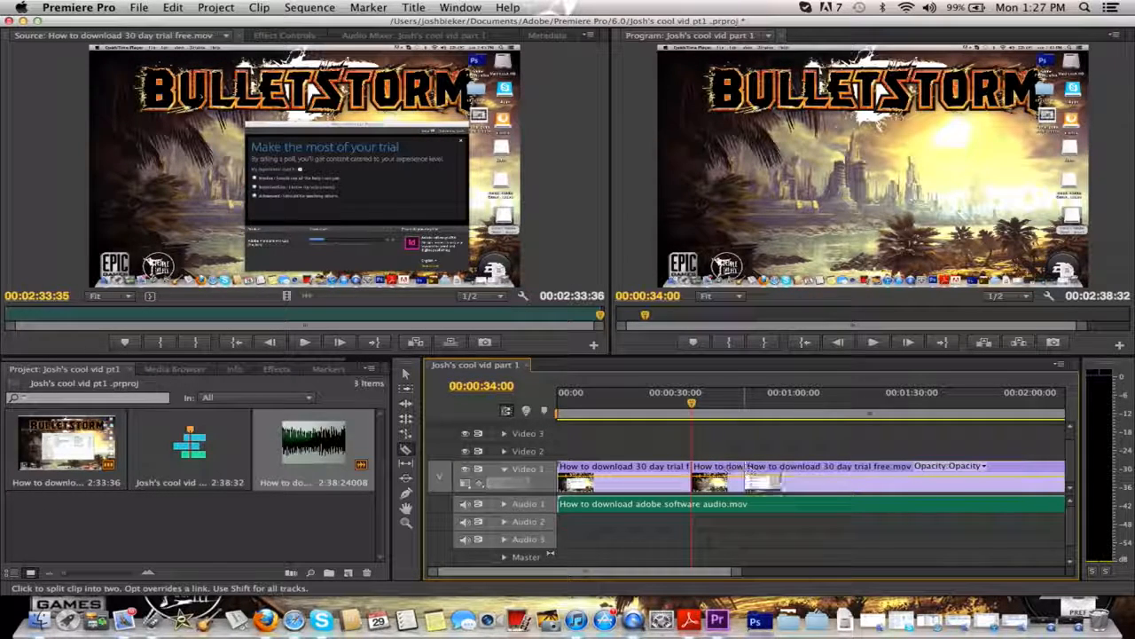
# Delete the short middle piece on Video 1 and move the following piece back to 00:00:34:00 to close the gap.
pyautogui.click(404, 374)
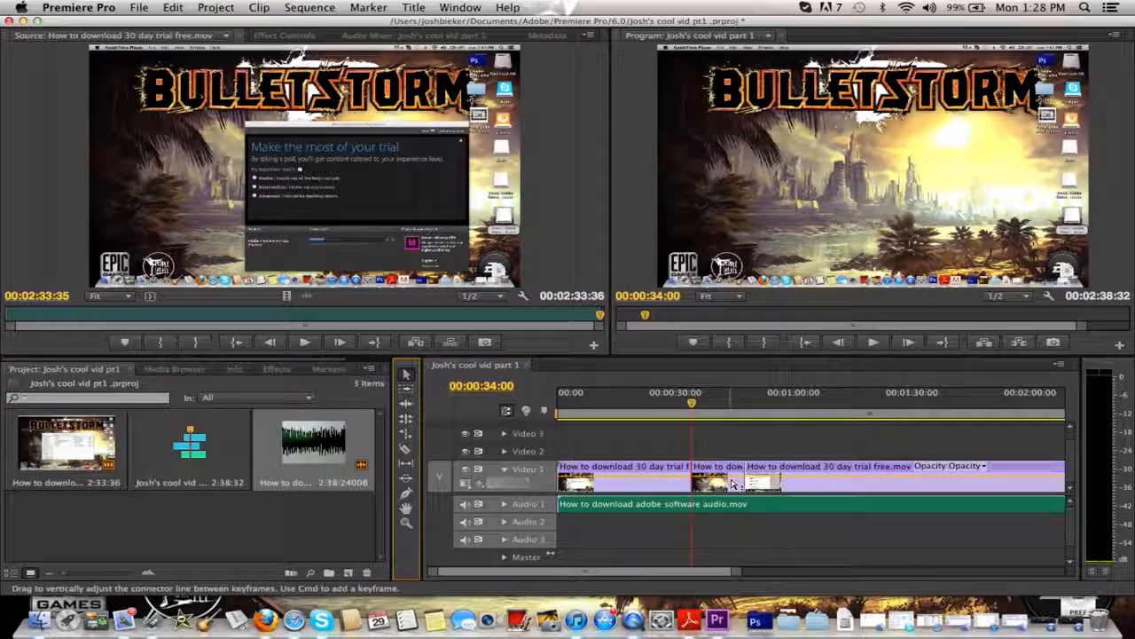
pyautogui.moveTo(733, 484)
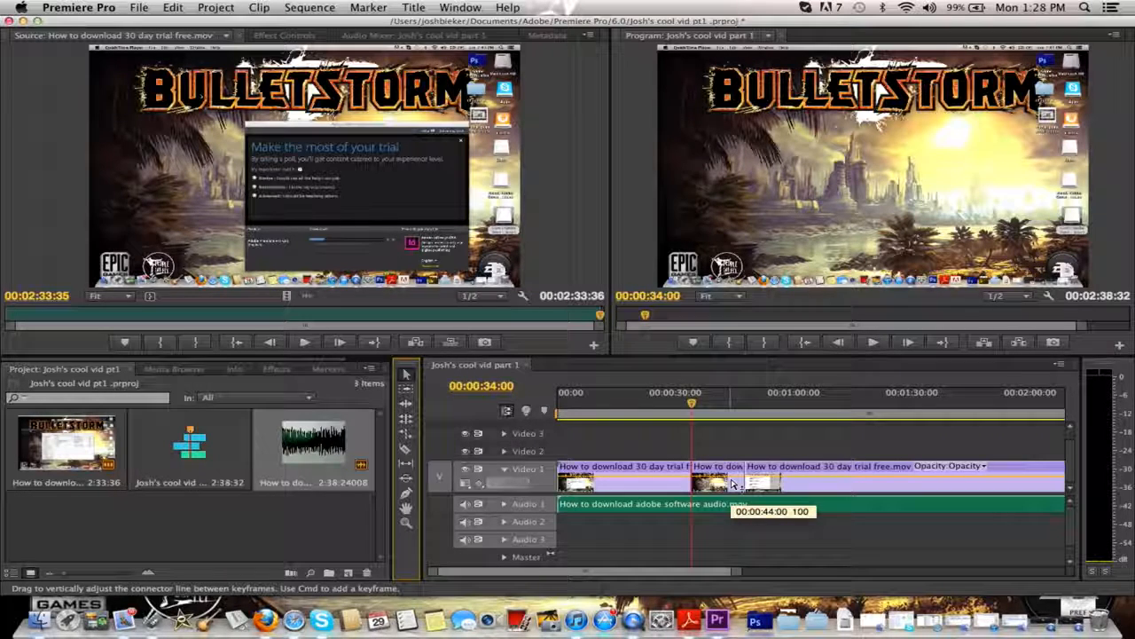
pyautogui.click(733, 484)
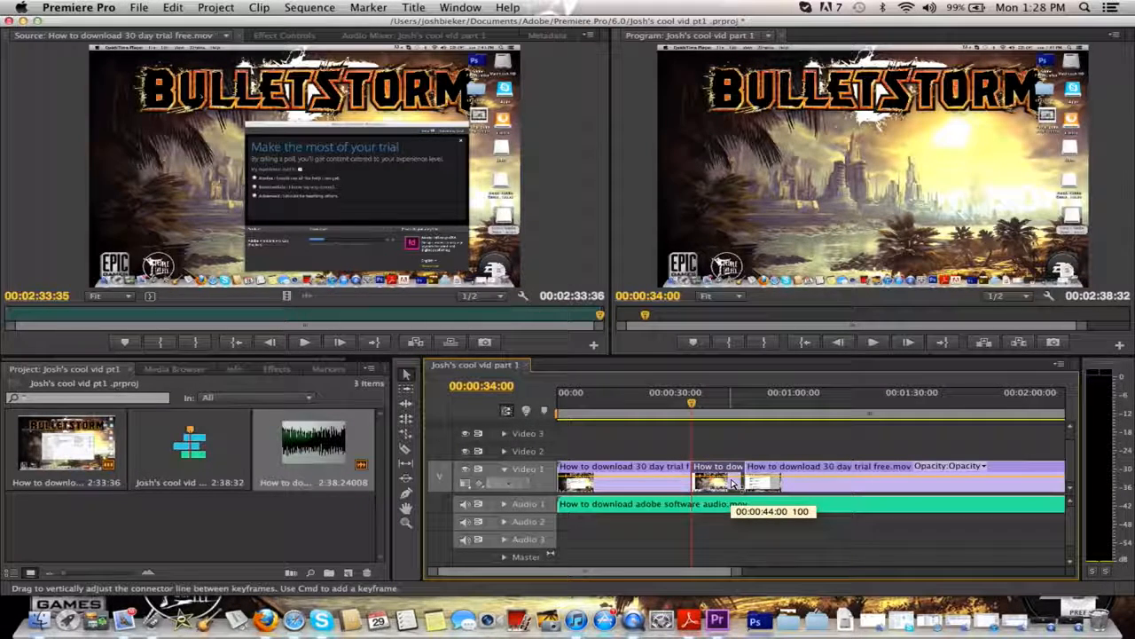
pyautogui.press('Delete')
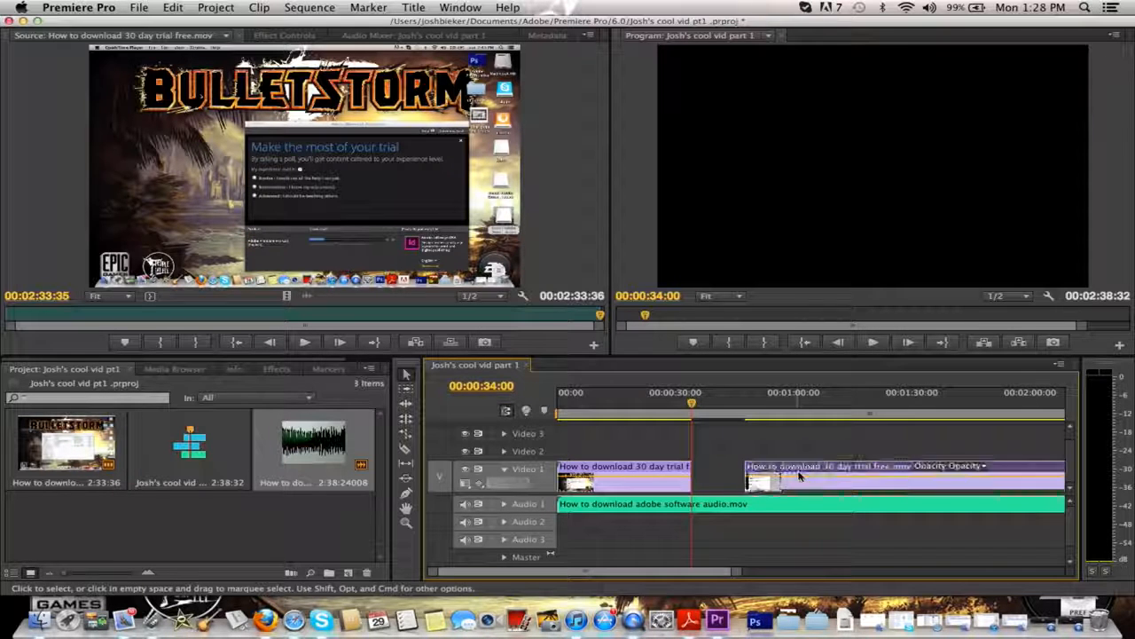
pyautogui.moveTo(809, 490); pyautogui.dragTo(761, 478)
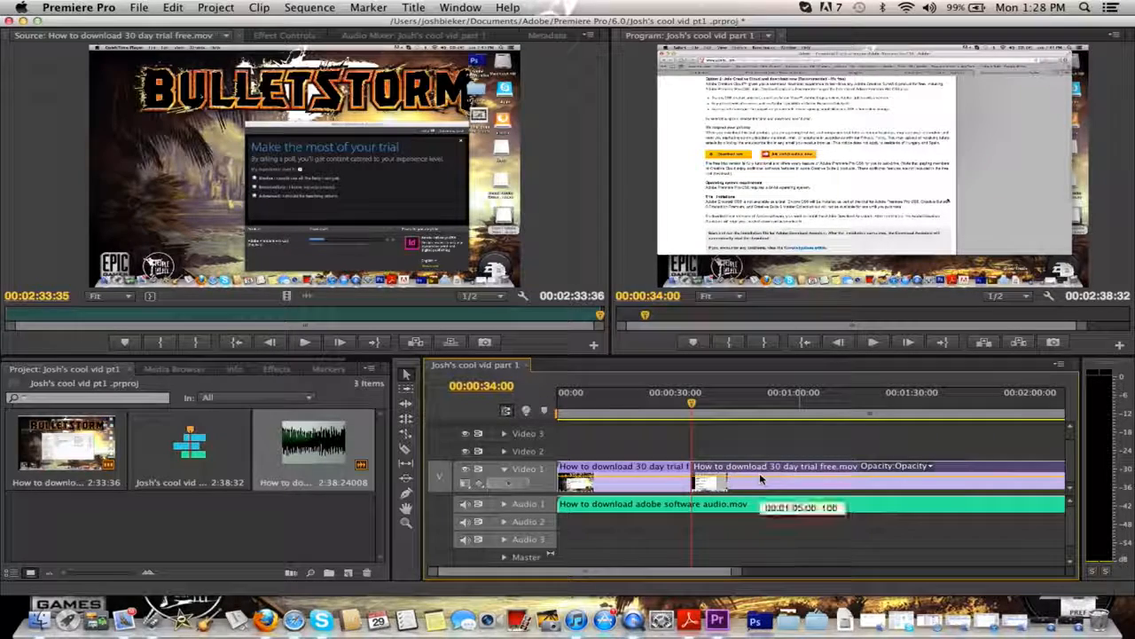
# Scrub back to 00:00:21:12 and undo the closed gap, the deletion and the second split on Video 1.
pyautogui.click(690, 408)
pyautogui.moveTo(690, 408); pyautogui.dragTo(641, 377)
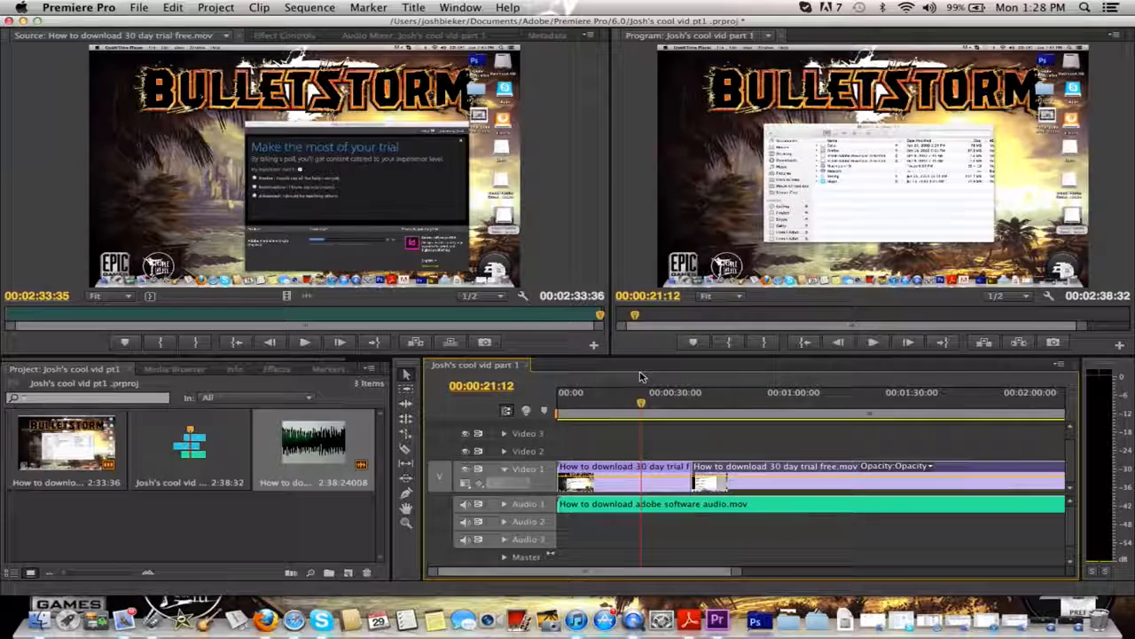
pyautogui.press('super+z')
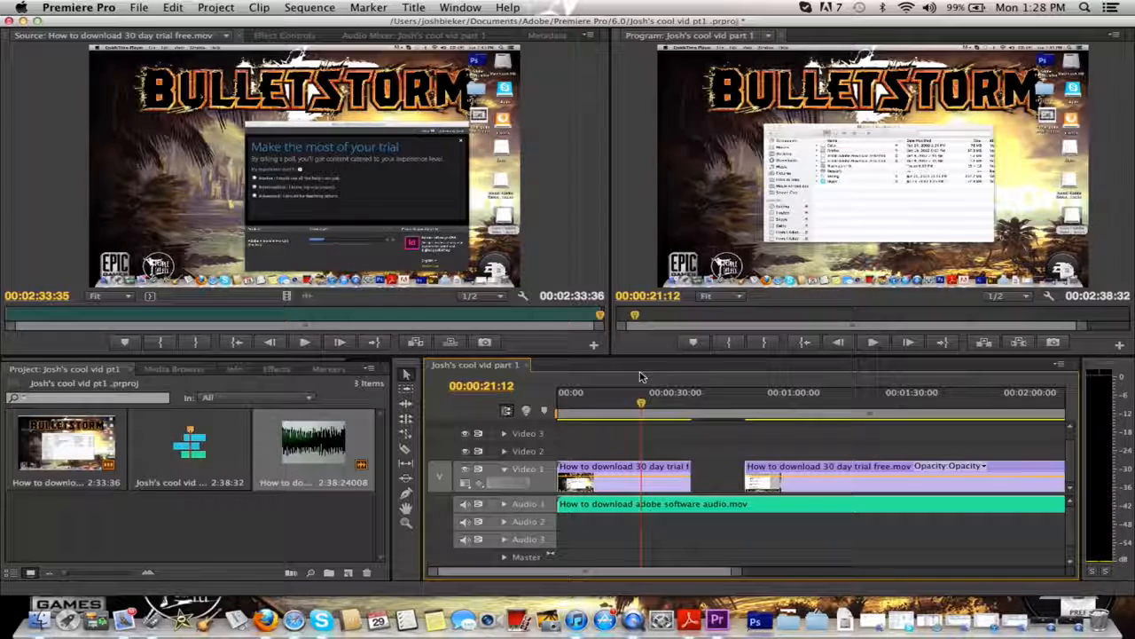
pyautogui.press('super+shift+z')
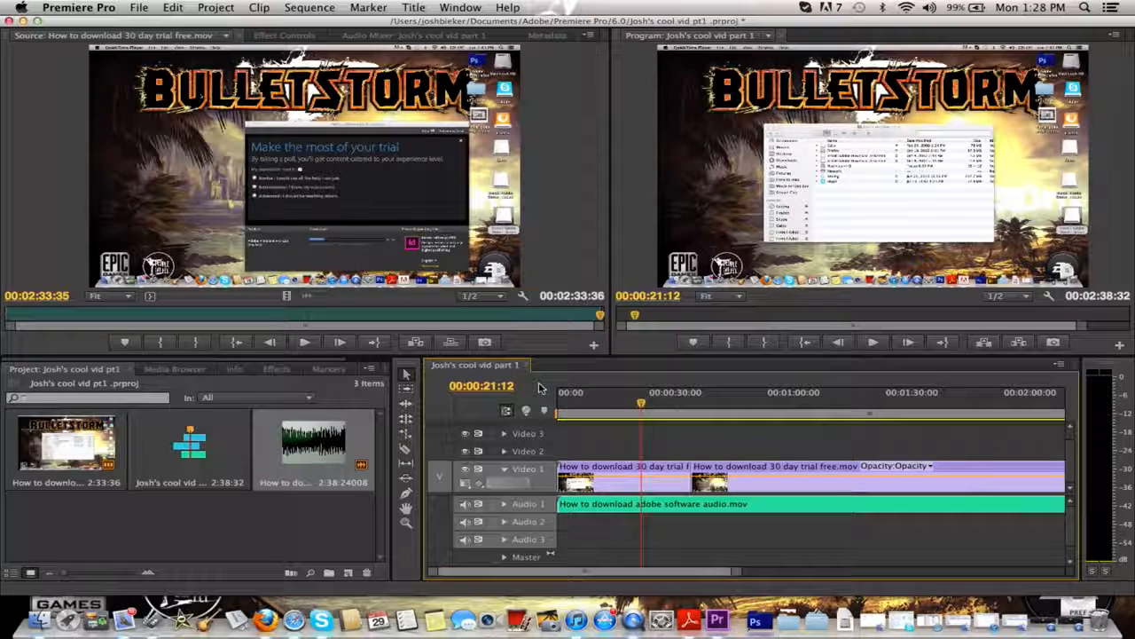
# Split the first Video 1 piece at 00:00:21:12 and apply the Additive Dissolve transition at that cut.
pyautogui.click(405, 448)
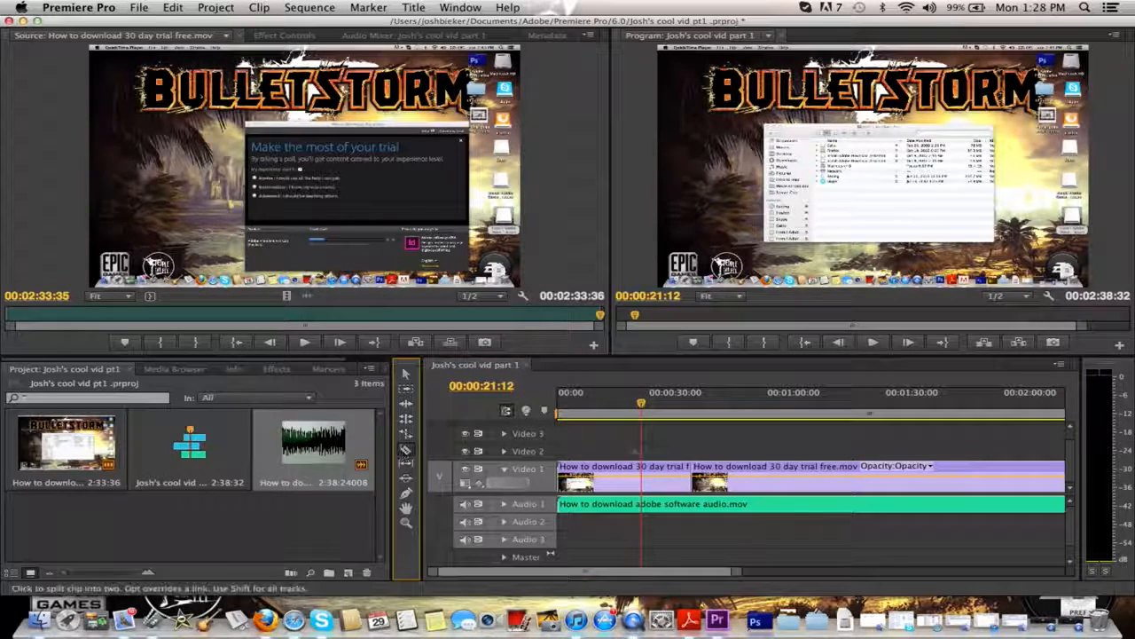
pyautogui.click(640, 470)
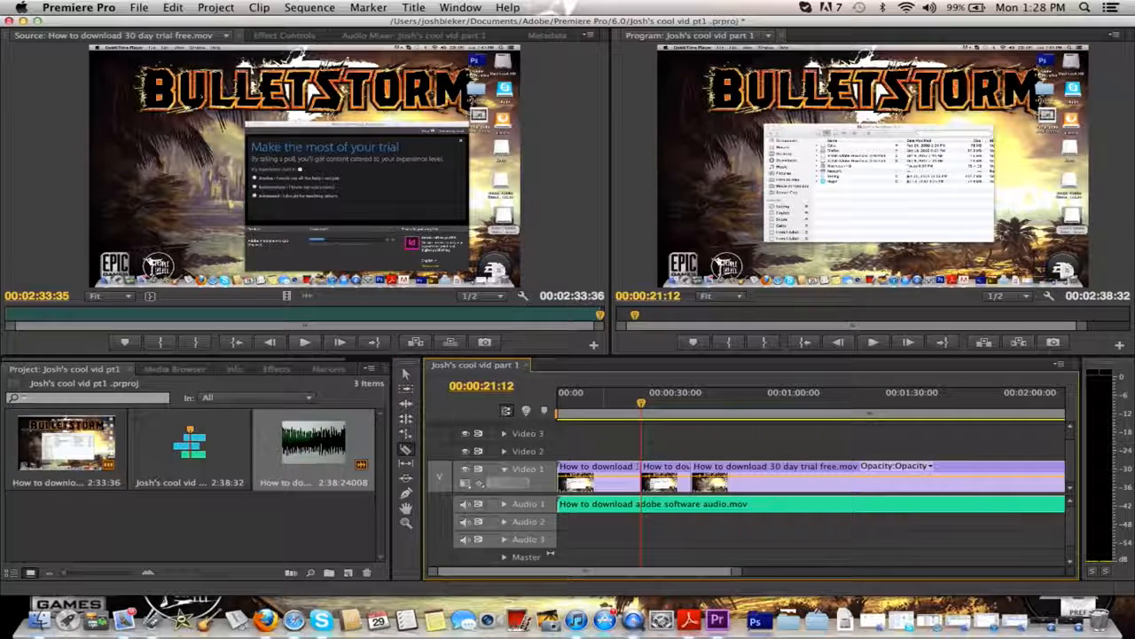
pyautogui.click(268, 370)
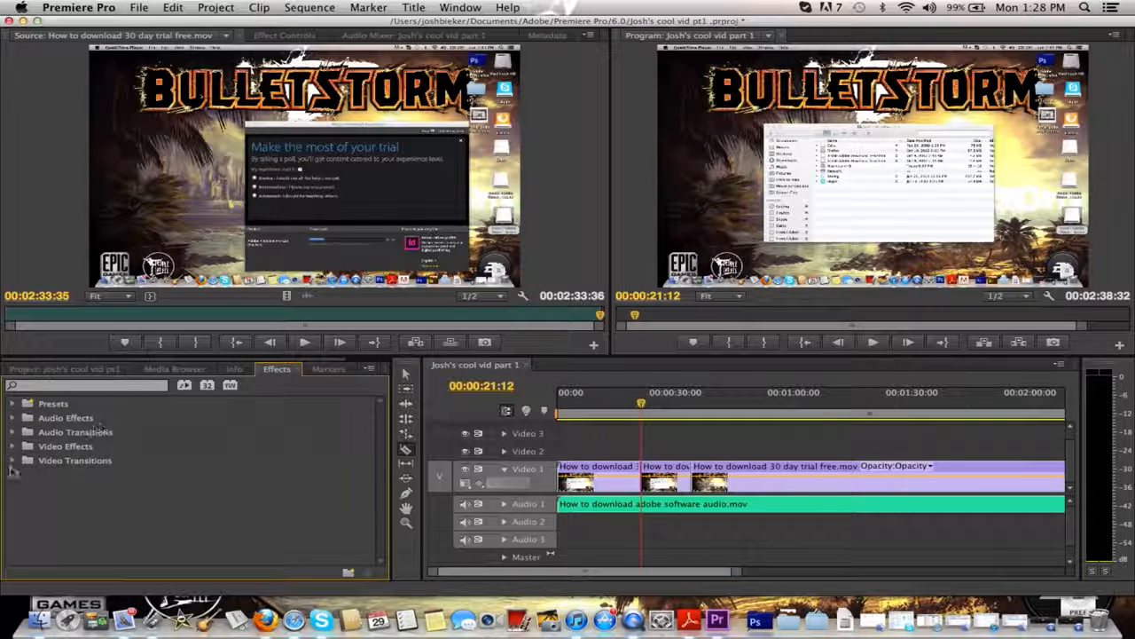
pyautogui.click(10, 460)
pyautogui.click(22, 490)
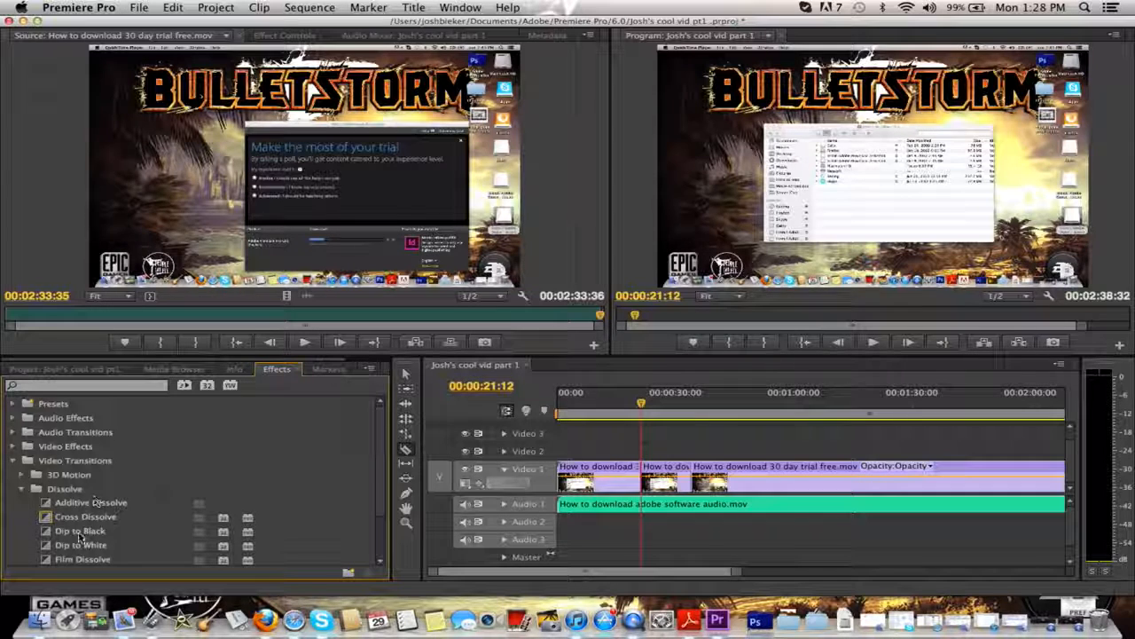
pyautogui.scroll(-2, 379, 497)
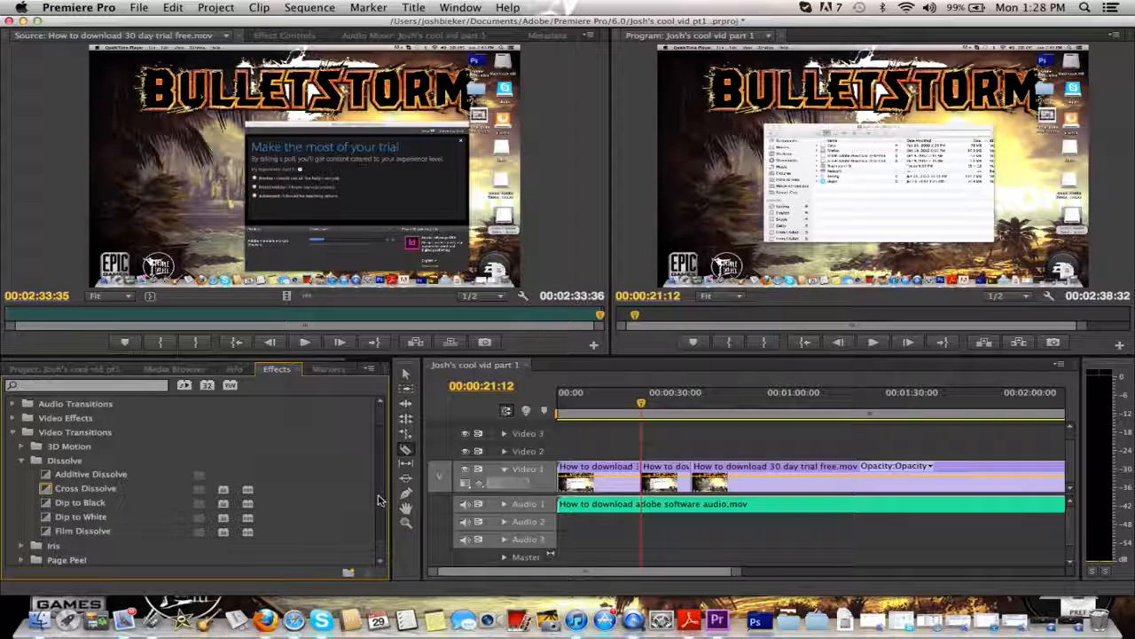
pyautogui.click(99, 477)
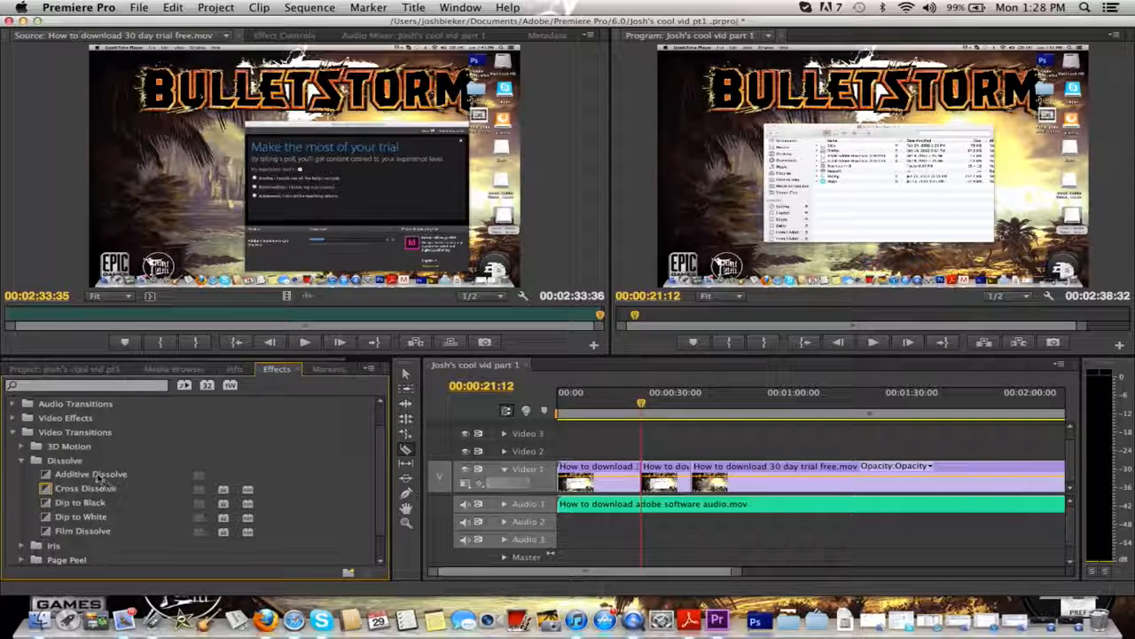
pyautogui.moveTo(99, 477); pyautogui.dragTo(637, 478)
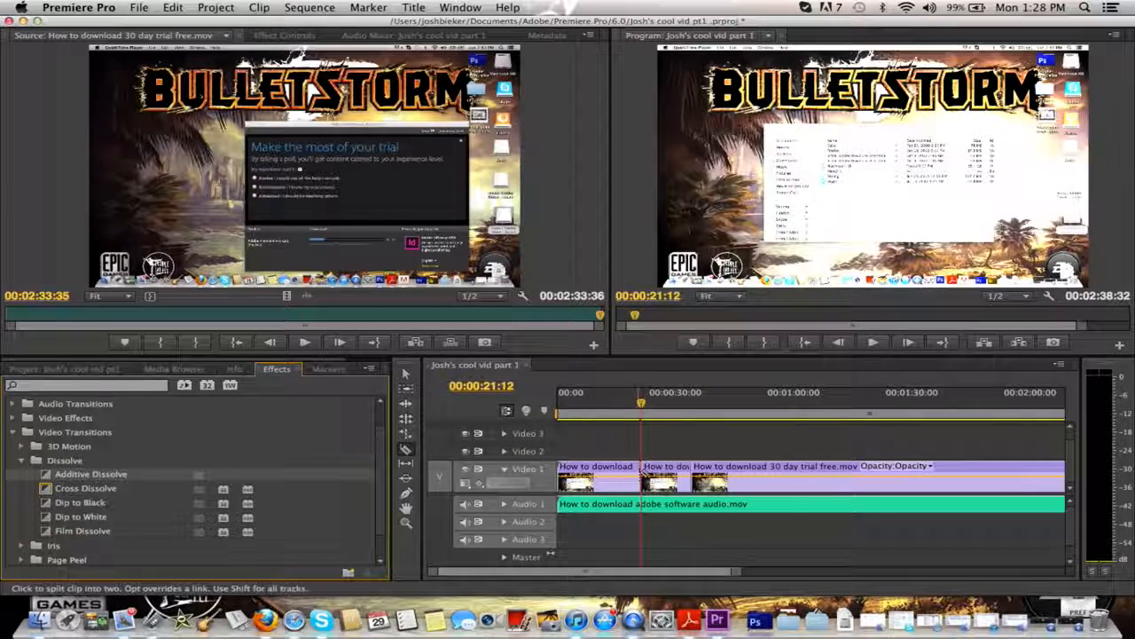
# Scrub over the Additive Dissolve, then undo the transition and both remaining splits on Video 1.
pyautogui.click(635, 406)
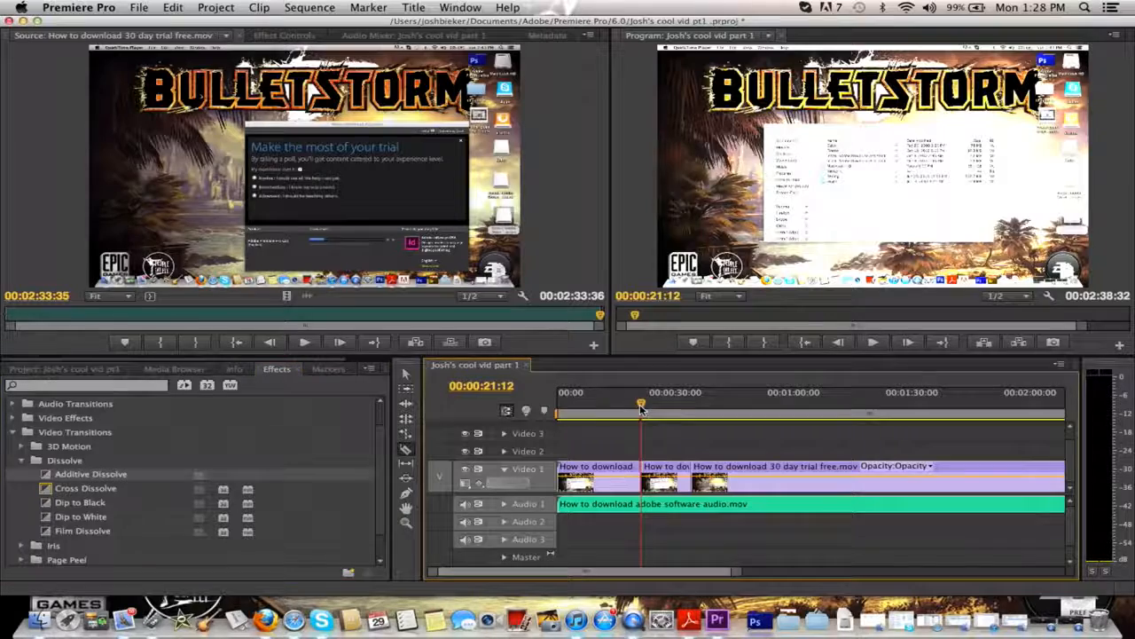
pyautogui.moveTo(637, 410); pyautogui.dragTo(638, 405)
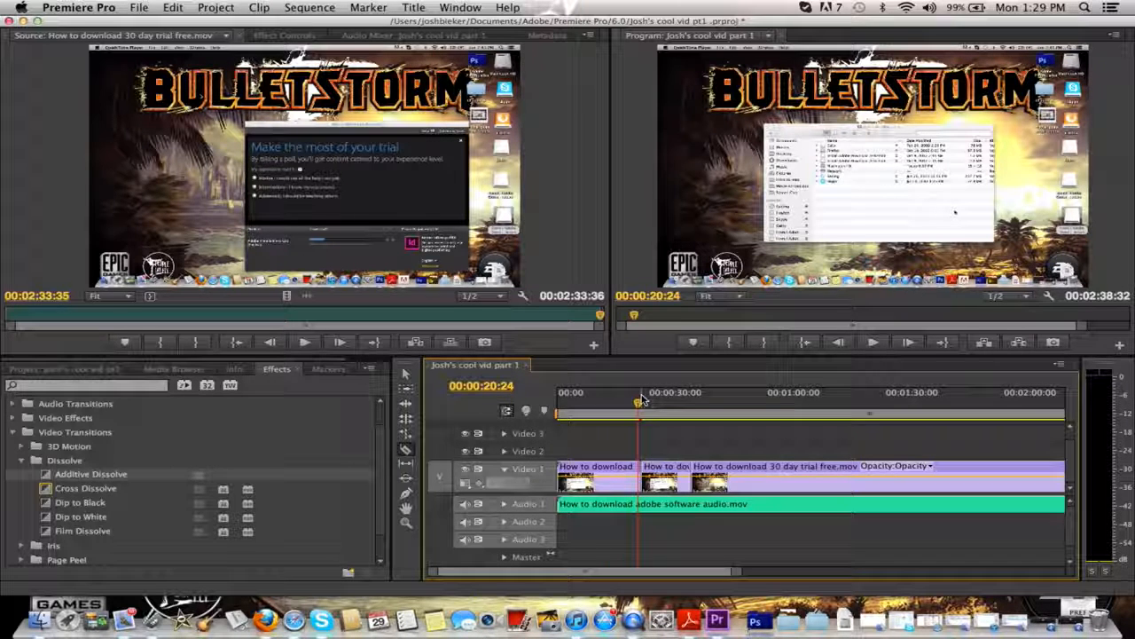
pyautogui.press('super+z')
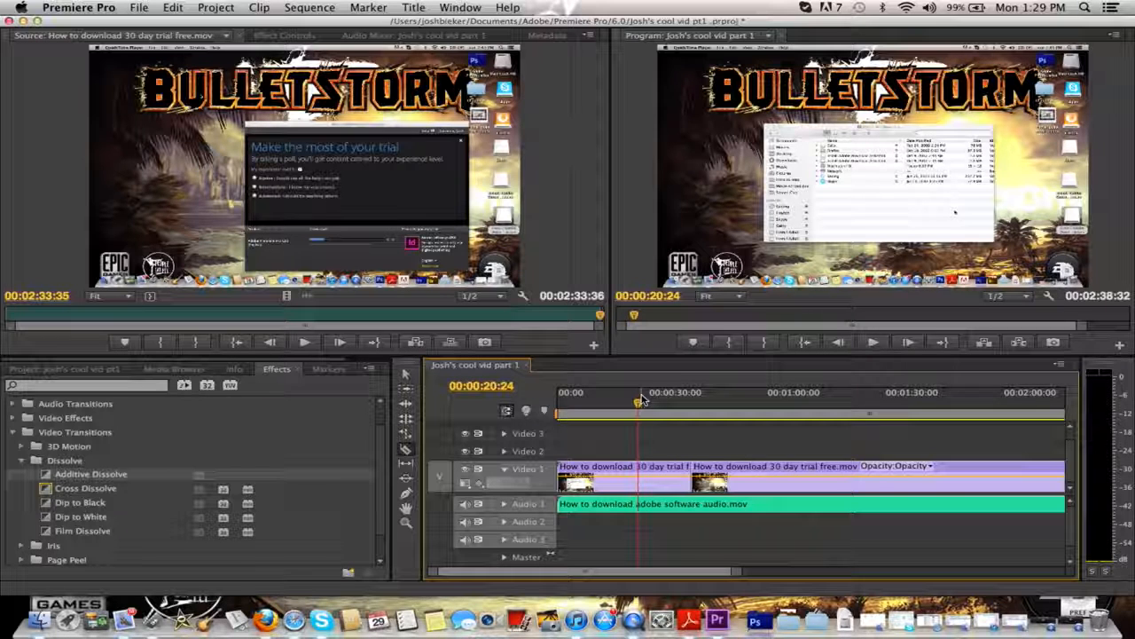
pyautogui.press('super+z')
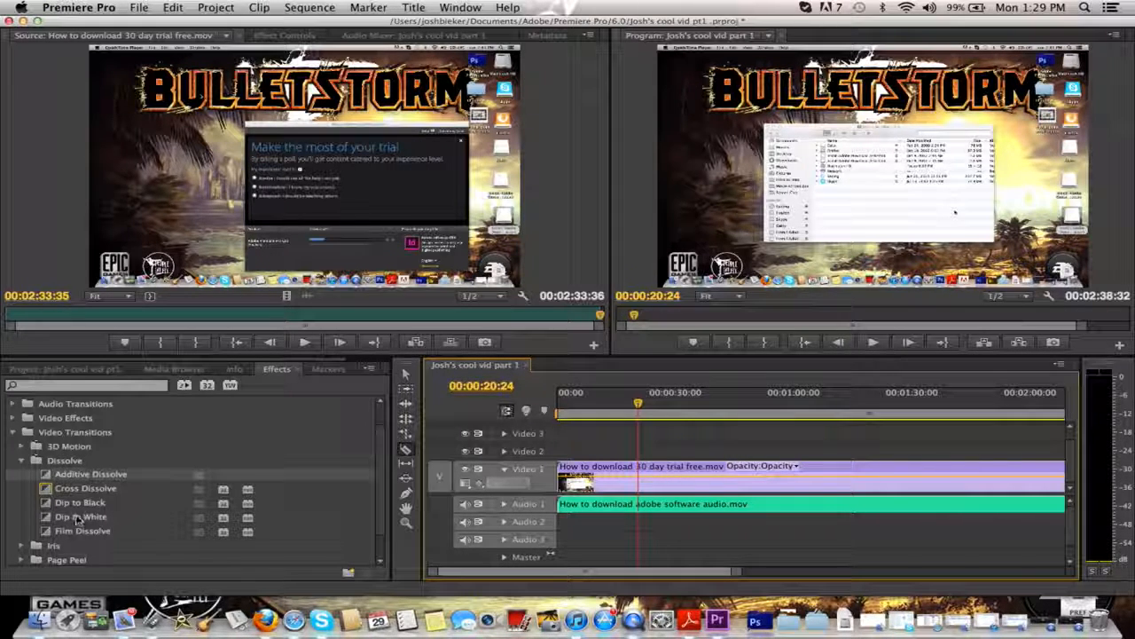
# Apply the Dip to Black transition to the start of the Video 1 clip and return the playhead to 00:00:00:00.
pyautogui.click(50, 532)
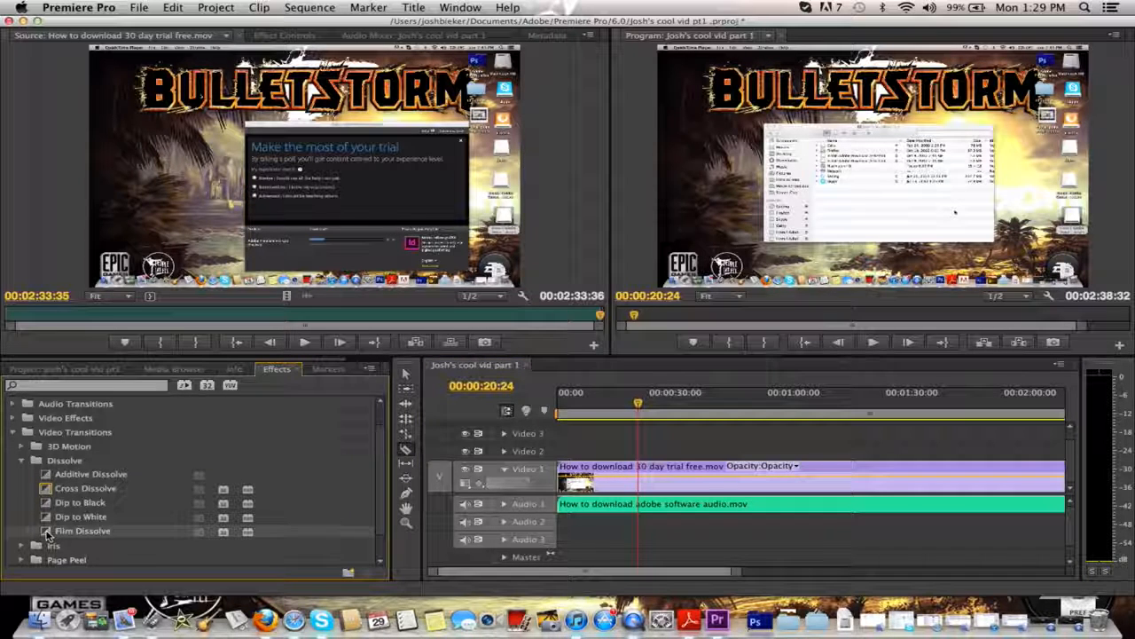
pyautogui.click(67, 504)
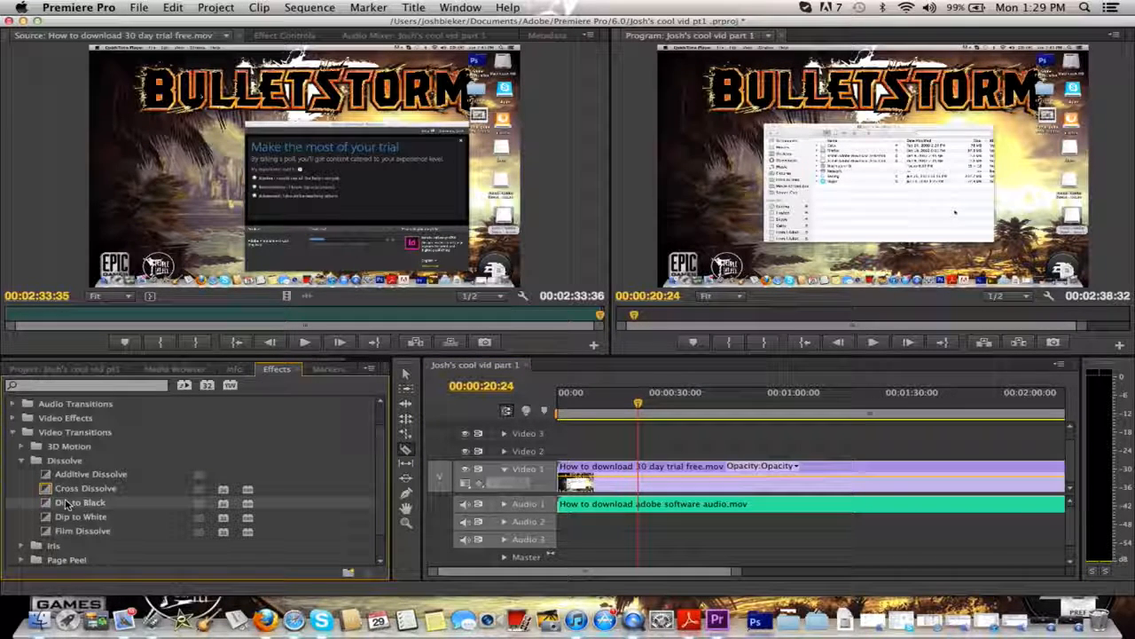
pyautogui.moveTo(62, 503); pyautogui.dragTo(562, 477)
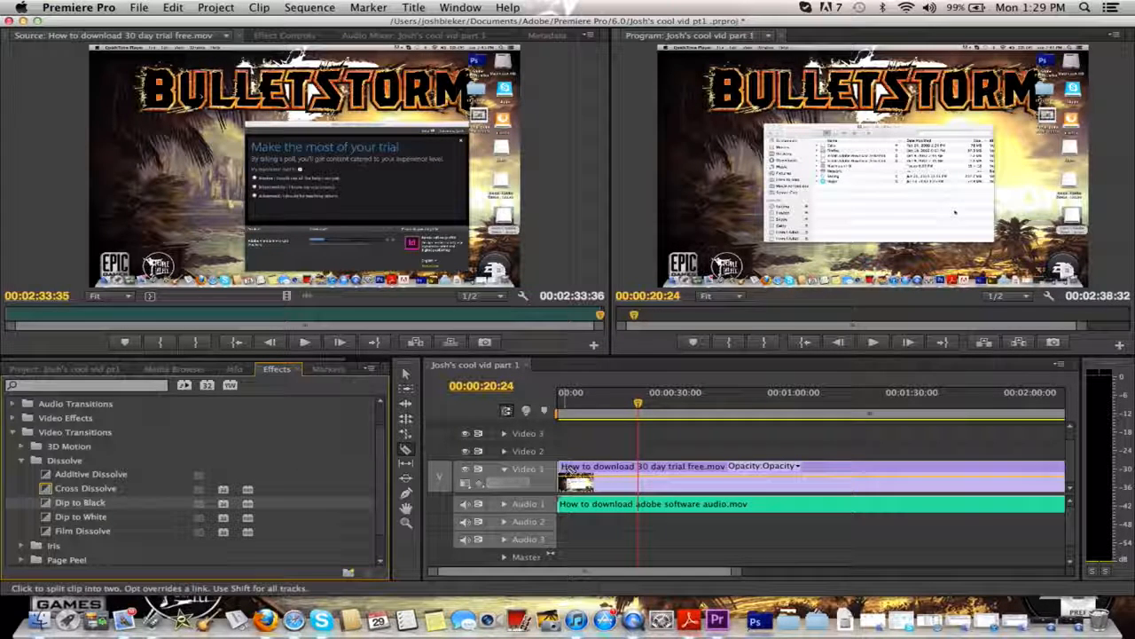
pyautogui.moveTo(646, 404); pyautogui.dragTo(541, 407)
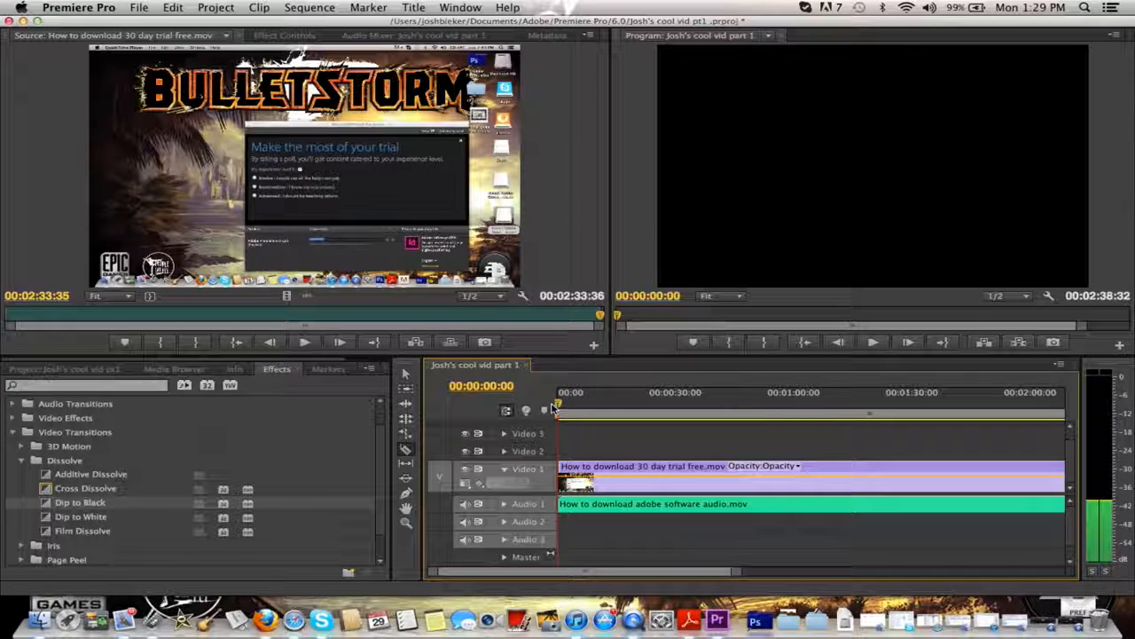
pyautogui.moveTo(554, 406)
pyautogui.mouseDown()
pyautogui.moveTo(567, 405)
pyautogui.moveTo(556, 406)
pyautogui.mouseUp()
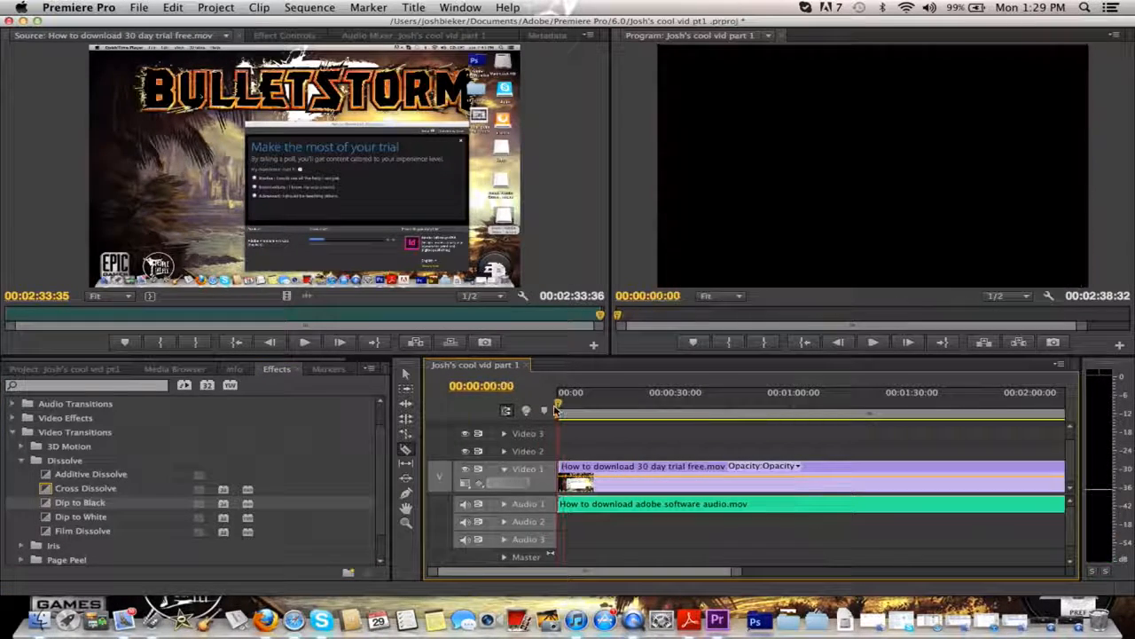
# Play the beginning of the sequence to preview the Dip to Black fade, and stop playback.
pyautogui.press('space')
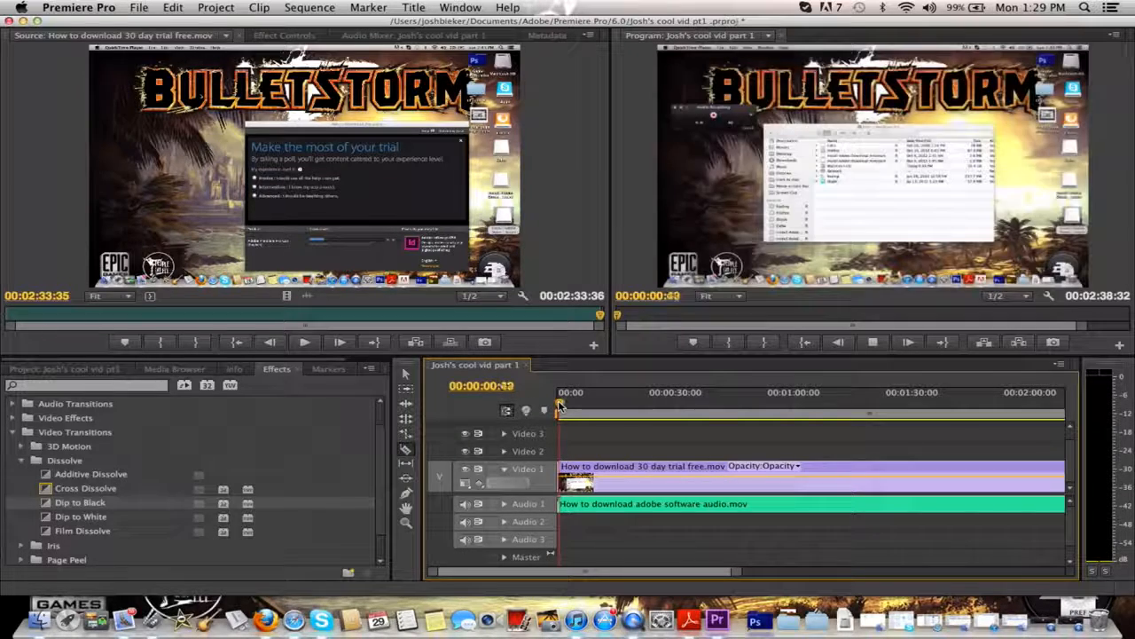
pyautogui.press('space')
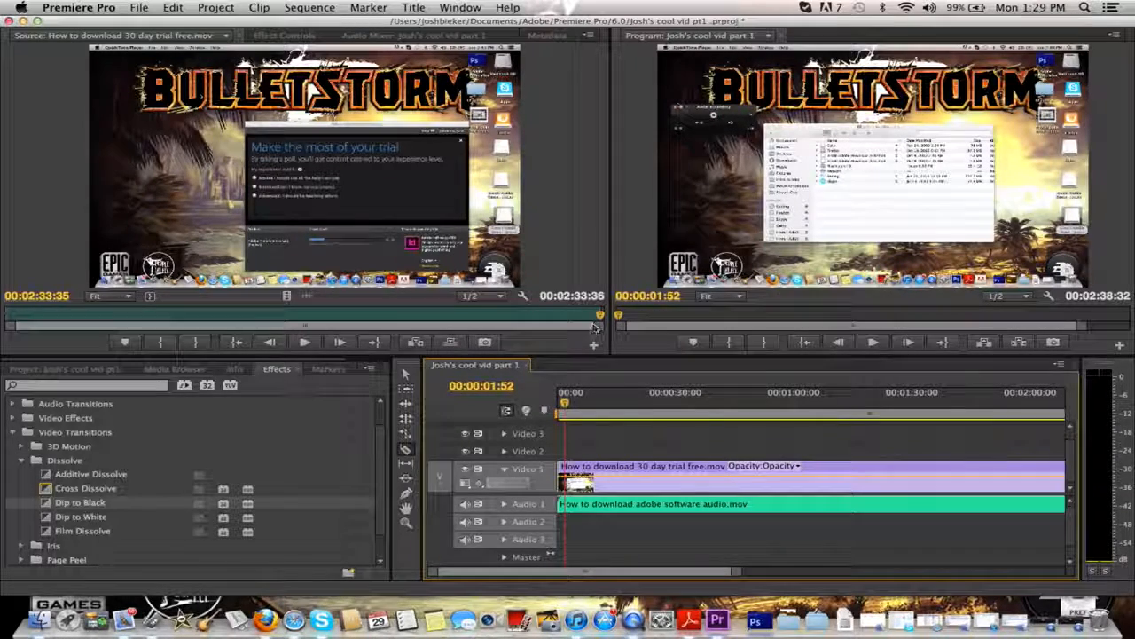
# Apply the Dip to Black transition to the end of the Video 1 clip and scrub over it to check the fade.
pyautogui.moveTo(564, 401); pyautogui.dragTo(923, 403)
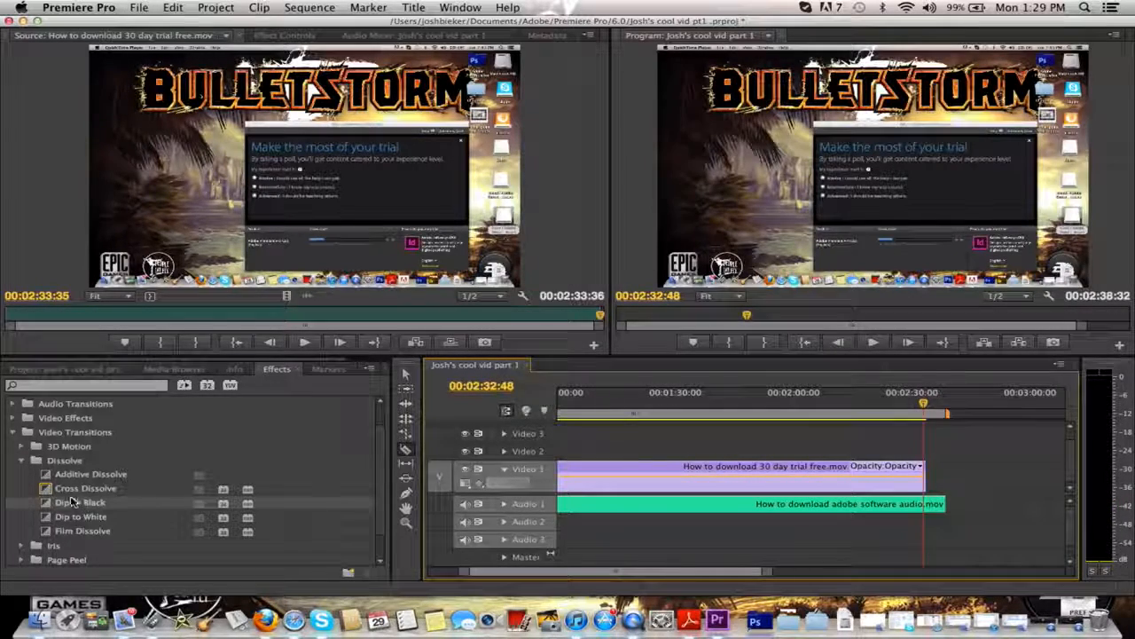
pyautogui.moveTo(67, 505); pyautogui.dragTo(929, 477)
pyautogui.moveTo(924, 404)
pyautogui.mouseDown()
pyautogui.moveTo(908, 405)
pyautogui.moveTo(920, 407)
pyautogui.mouseUp()
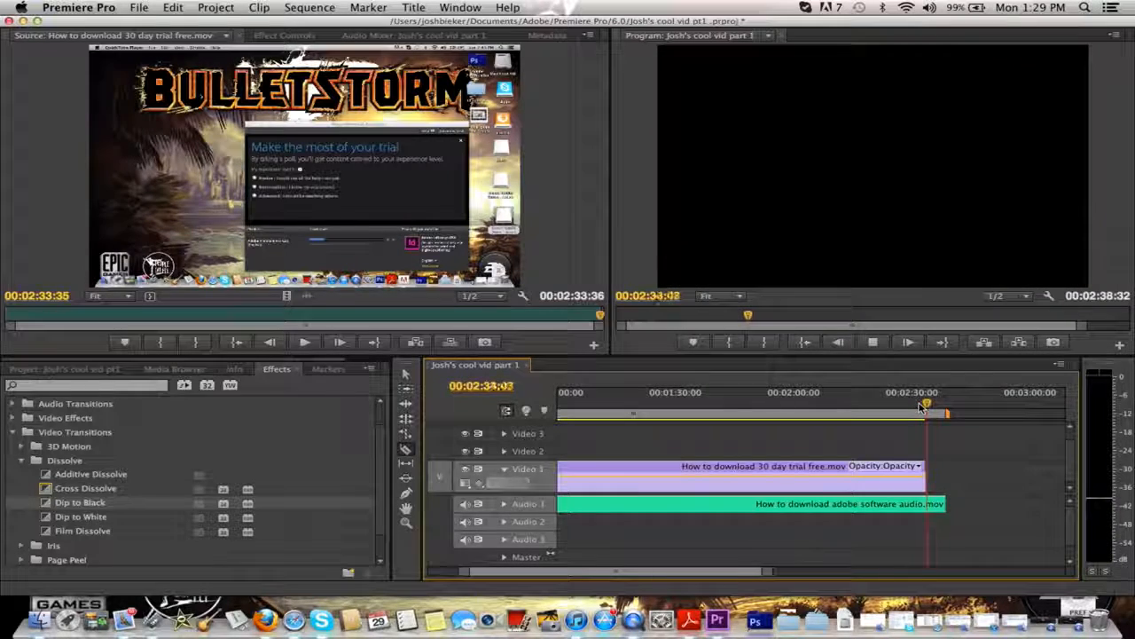
pyautogui.click(919, 406)
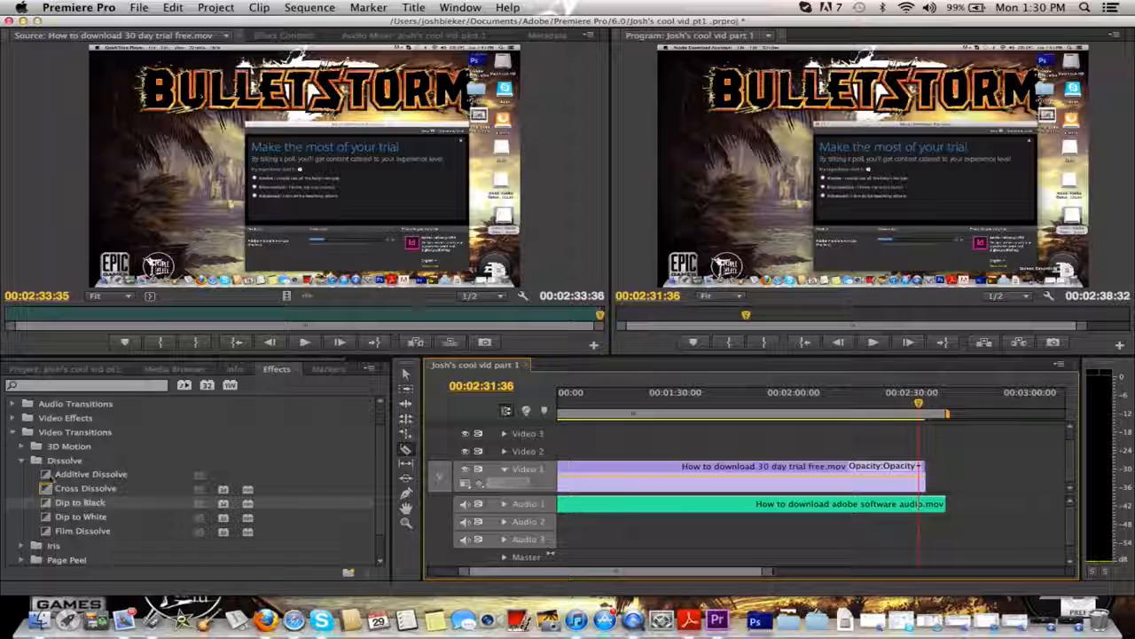
pyautogui.click(12, 432)
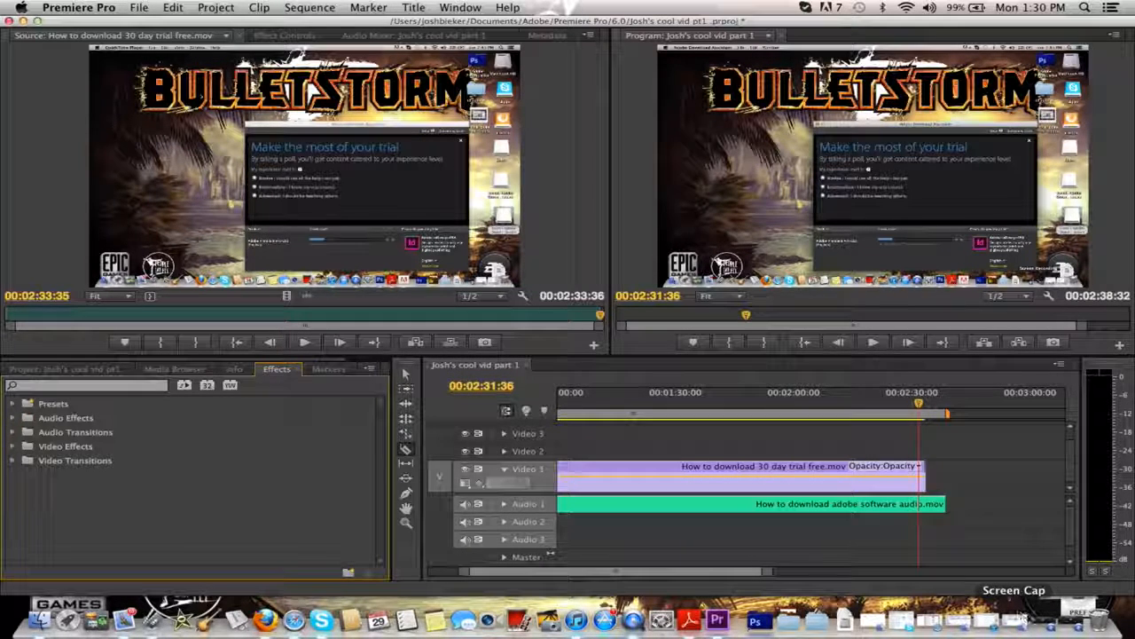
# Check the running QuickTime audio recording, minimize its window and return to Premiere Pro.
pyautogui.click(1075, 616)
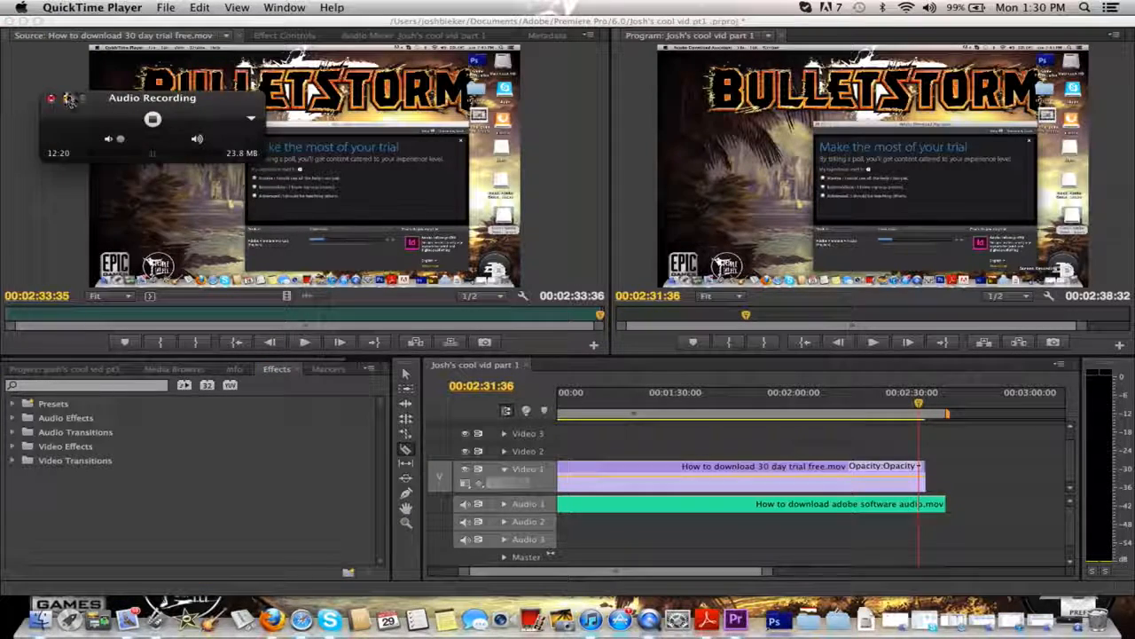
pyautogui.click(67, 98)
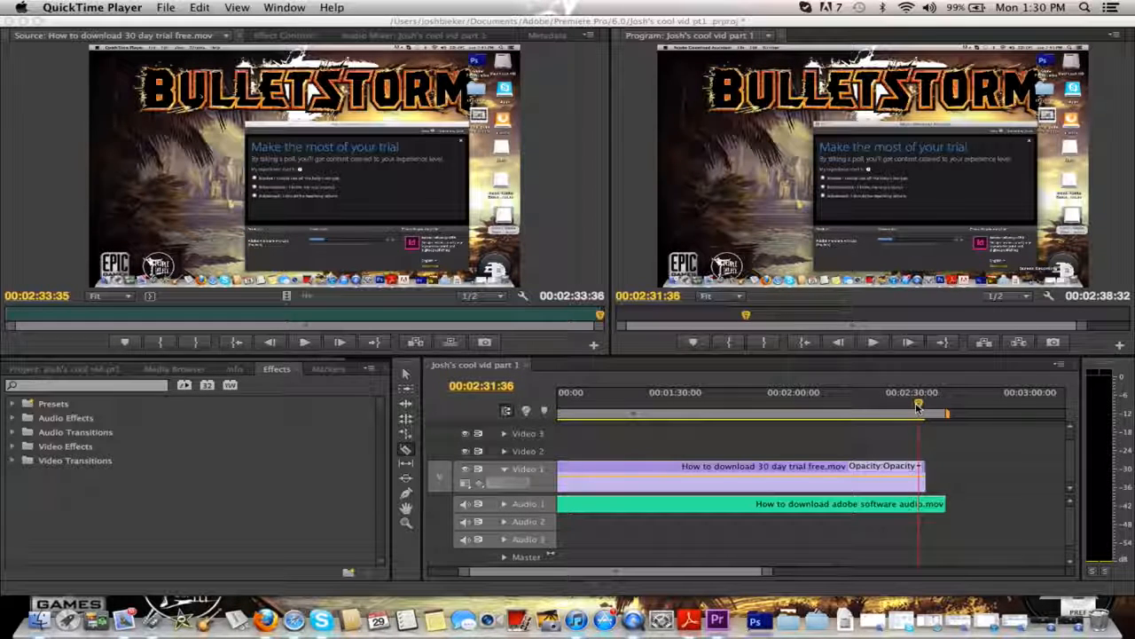
pyautogui.click(168, 8)
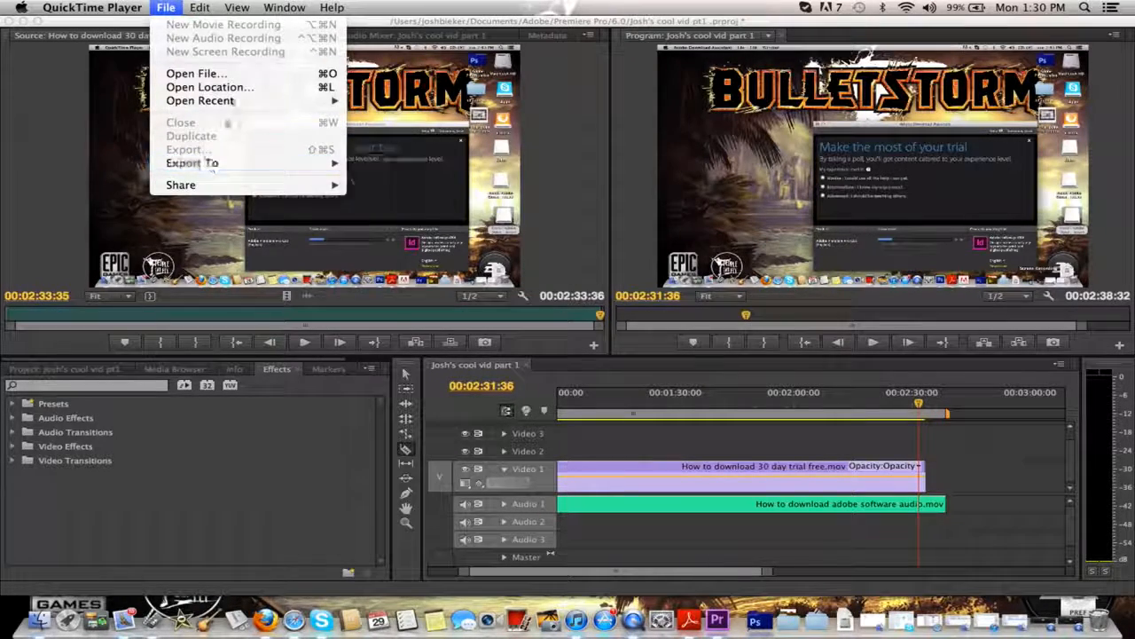
pyautogui.moveTo(200, 7)
pyautogui.click(100, 113)
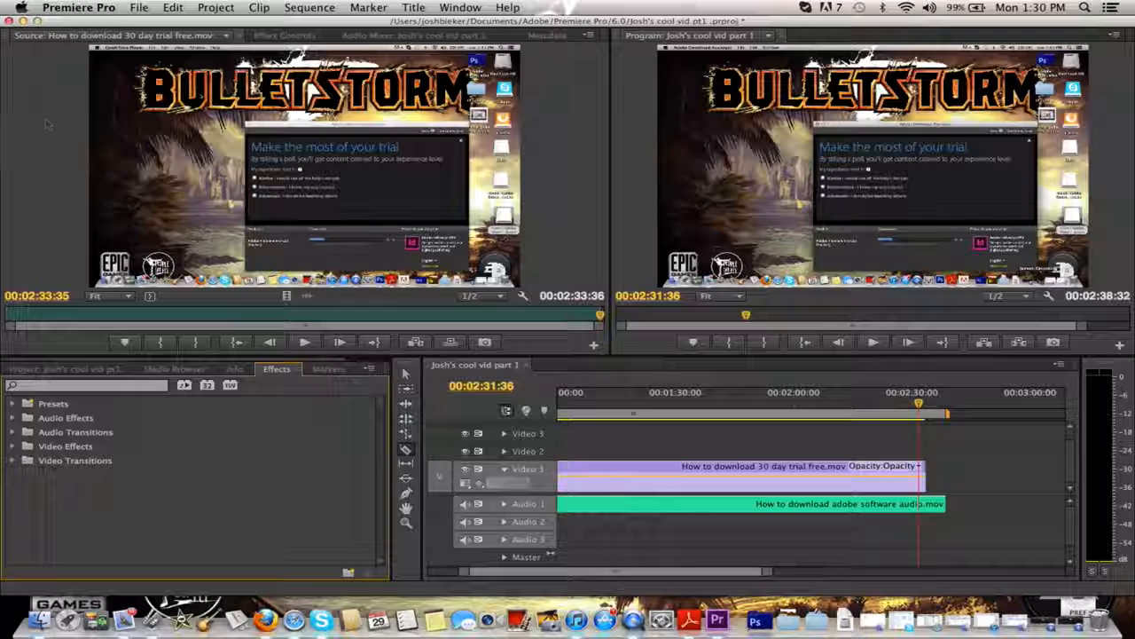
# Start rendering the sequence's entire work area and cancel the render in progress.
pyautogui.click(135, 9)
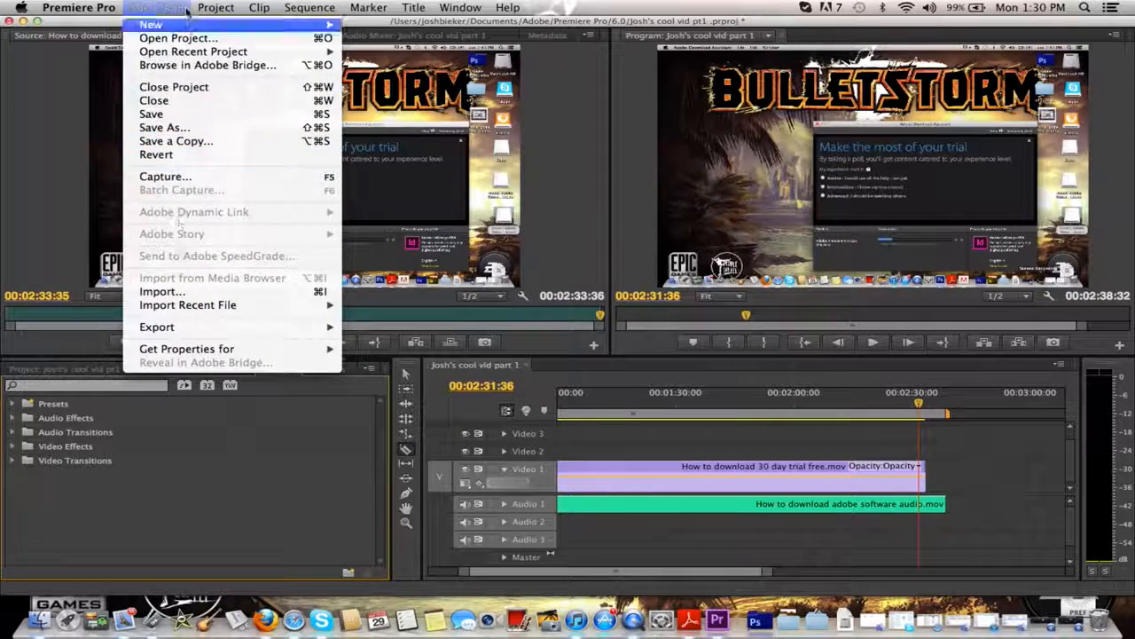
pyautogui.moveTo(173, 8)
pyautogui.moveTo(311, 11)
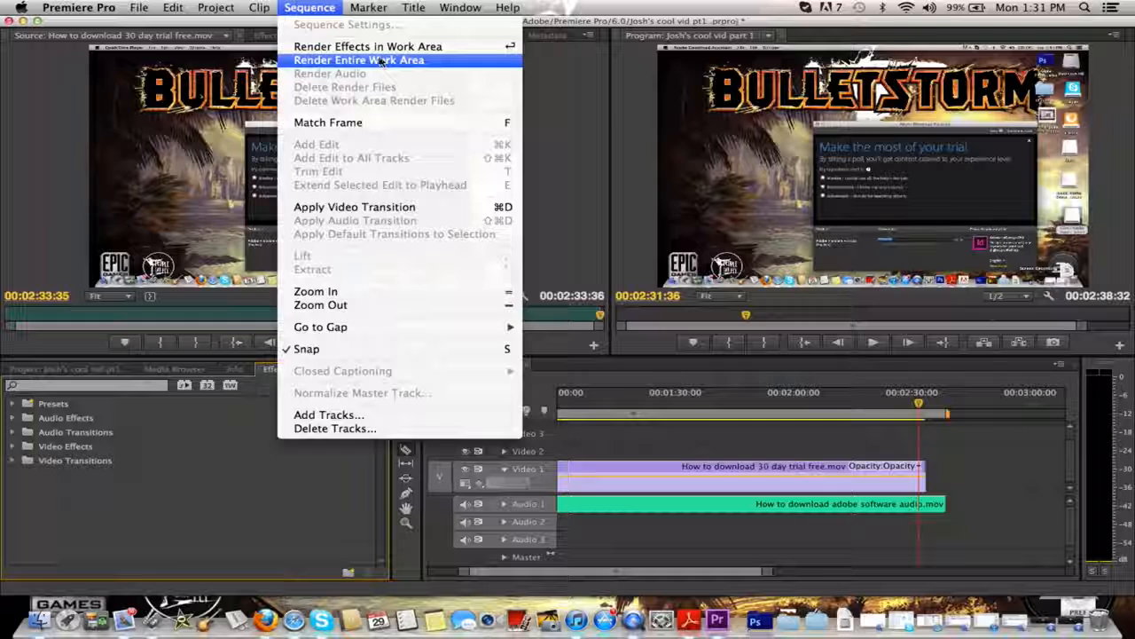
pyautogui.click(380, 61)
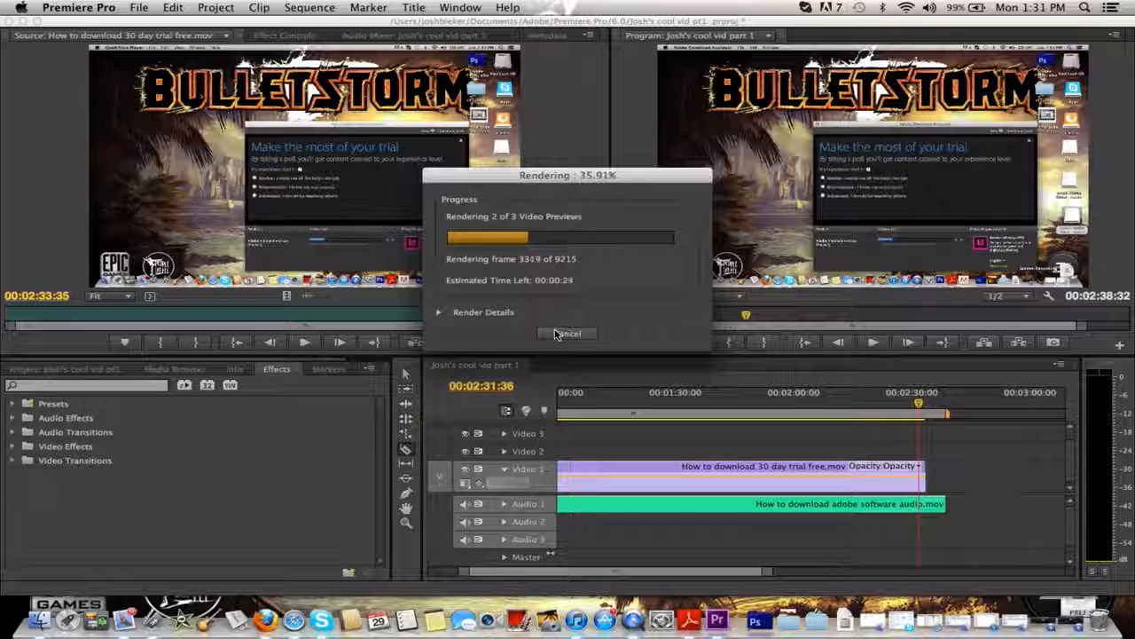
pyautogui.click(555, 334)
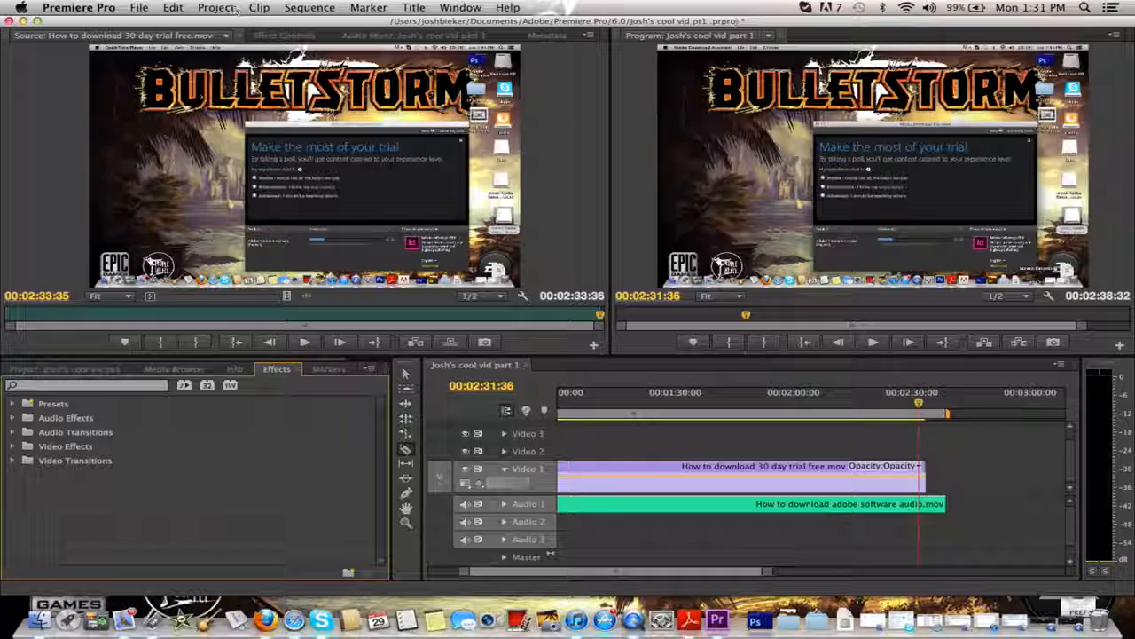
pyautogui.click(381, 11)
pyautogui.moveTo(315, 7)
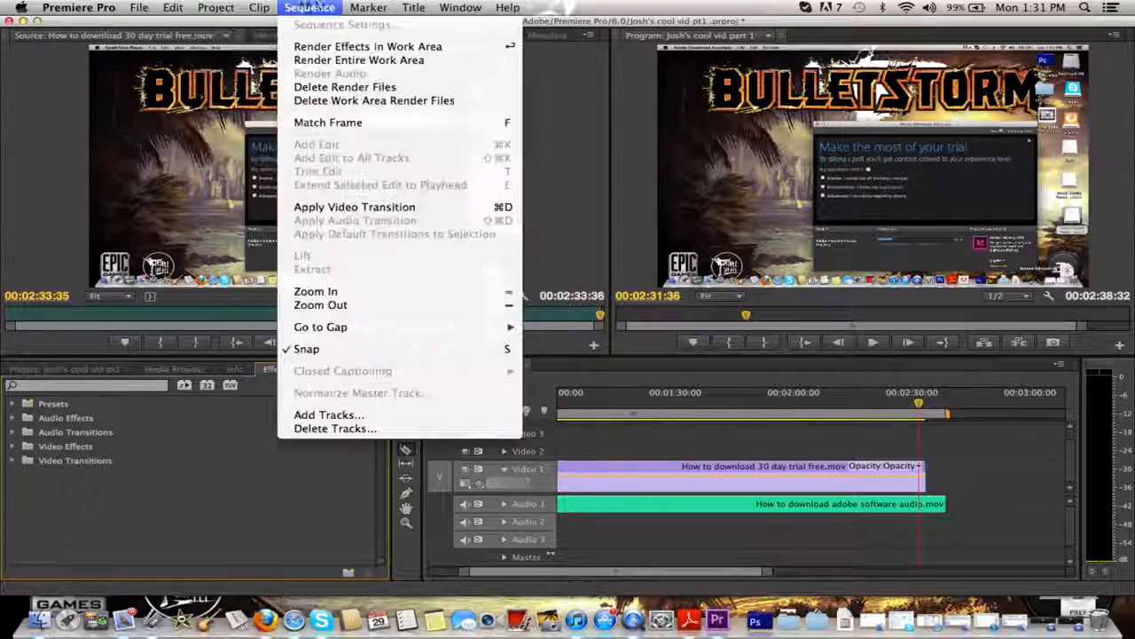
pyautogui.moveTo(446, 8)
pyautogui.moveTo(173, 8)
pyautogui.moveTo(259, 8)
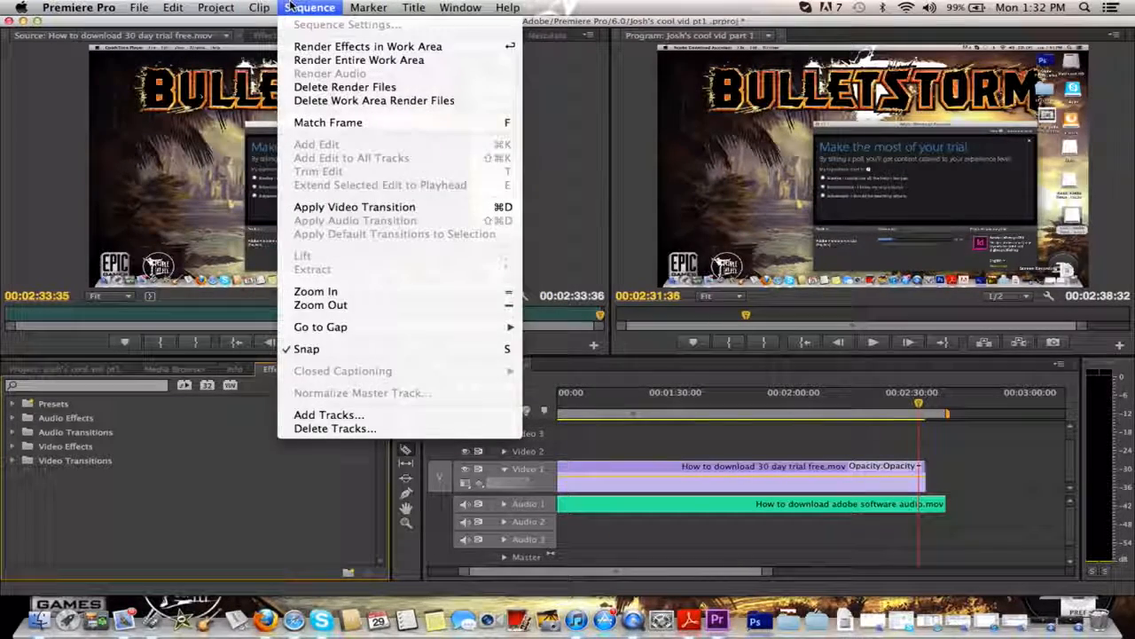
pyautogui.moveTo(216, 8)
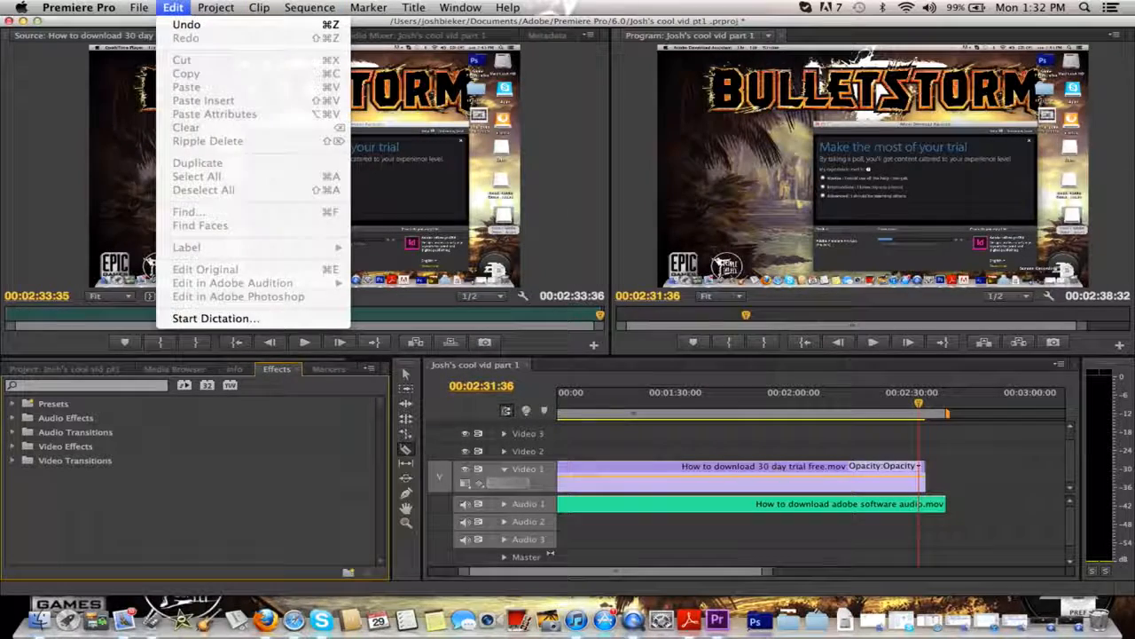
pyautogui.moveTo(183, 330)
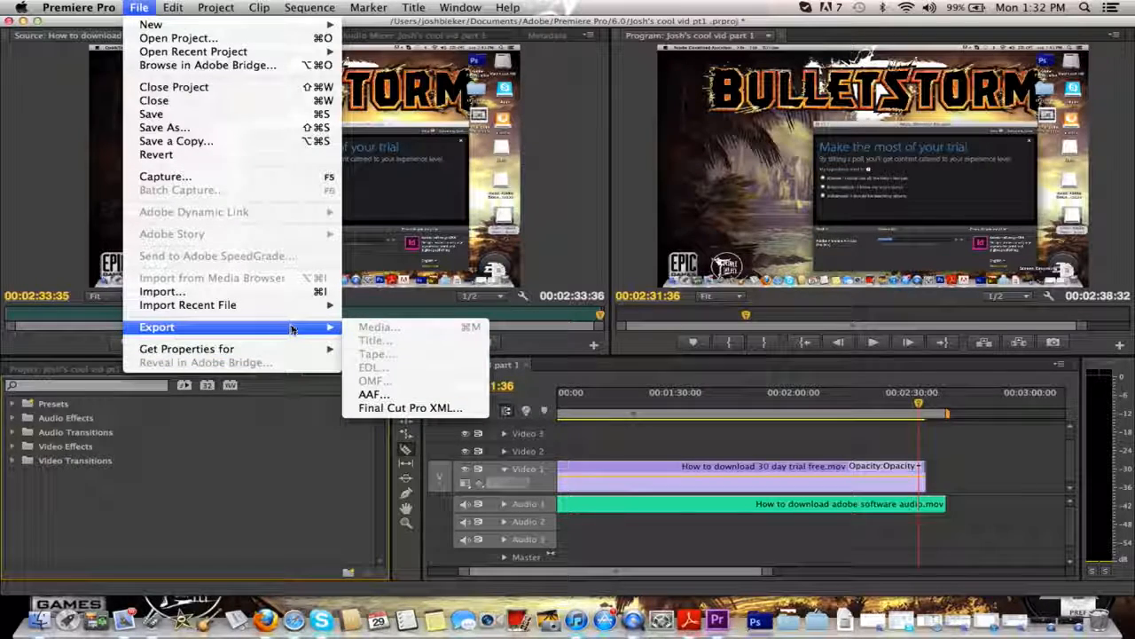
pyautogui.click(258, 421)
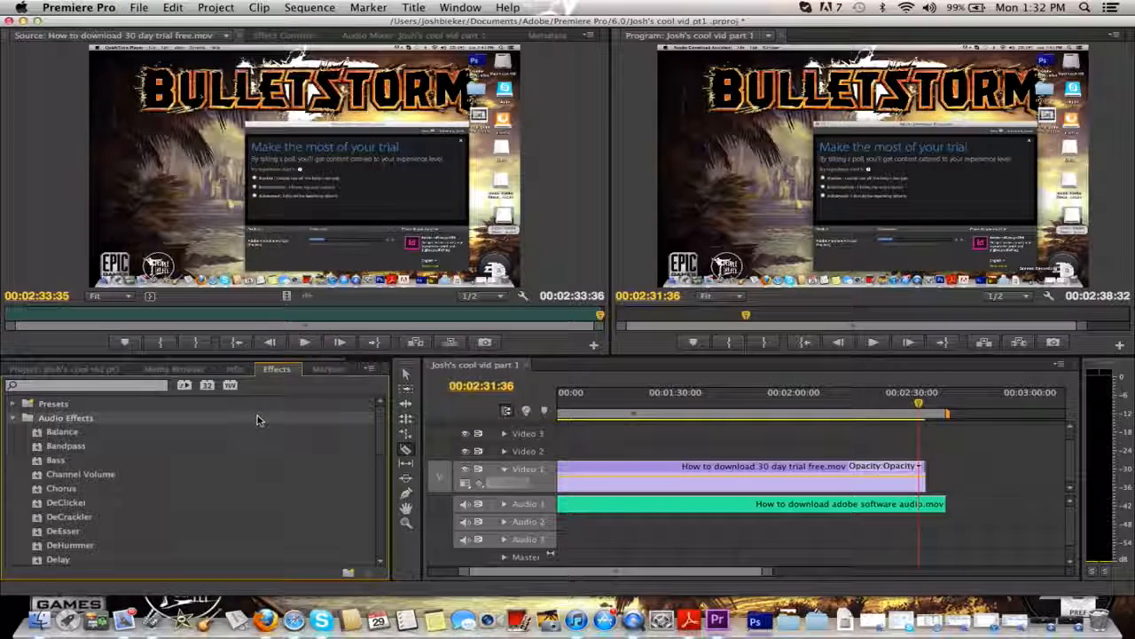
# Make the Source monitor active and open the media export settings for its clip.
pyautogui.click(55, 109)
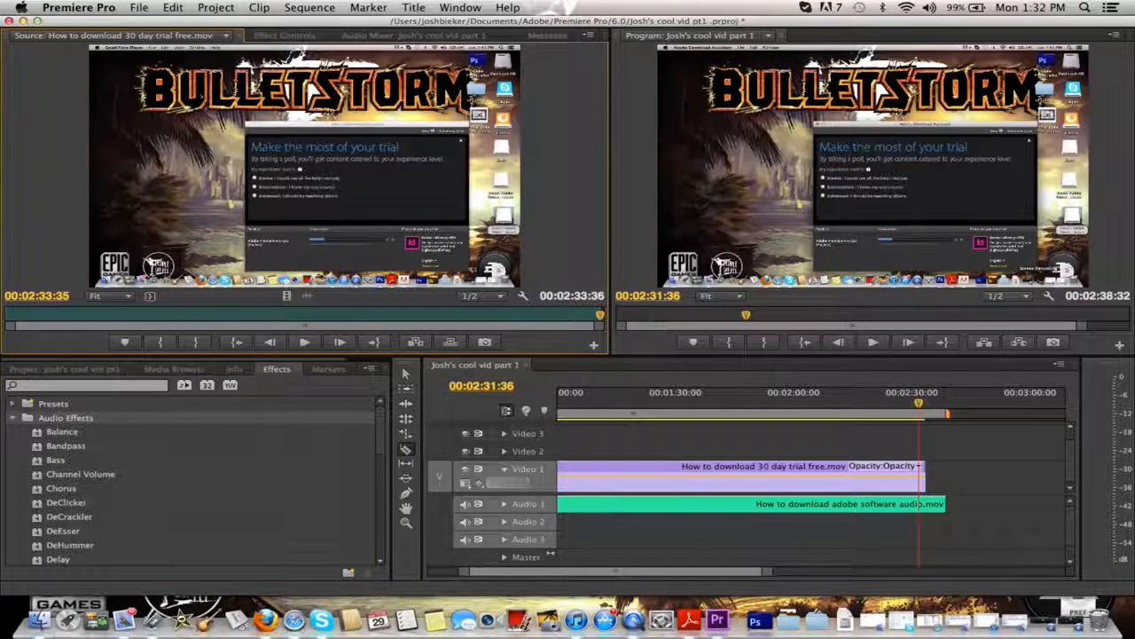
pyautogui.click(140, 8)
pyautogui.moveTo(200, 330)
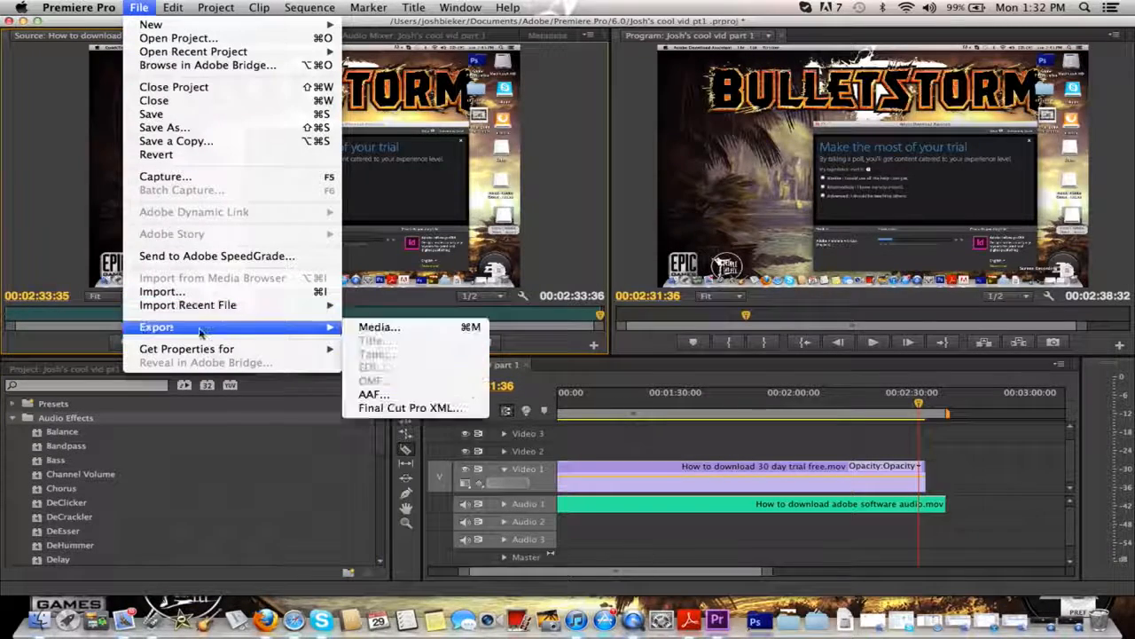
pyautogui.click(387, 329)
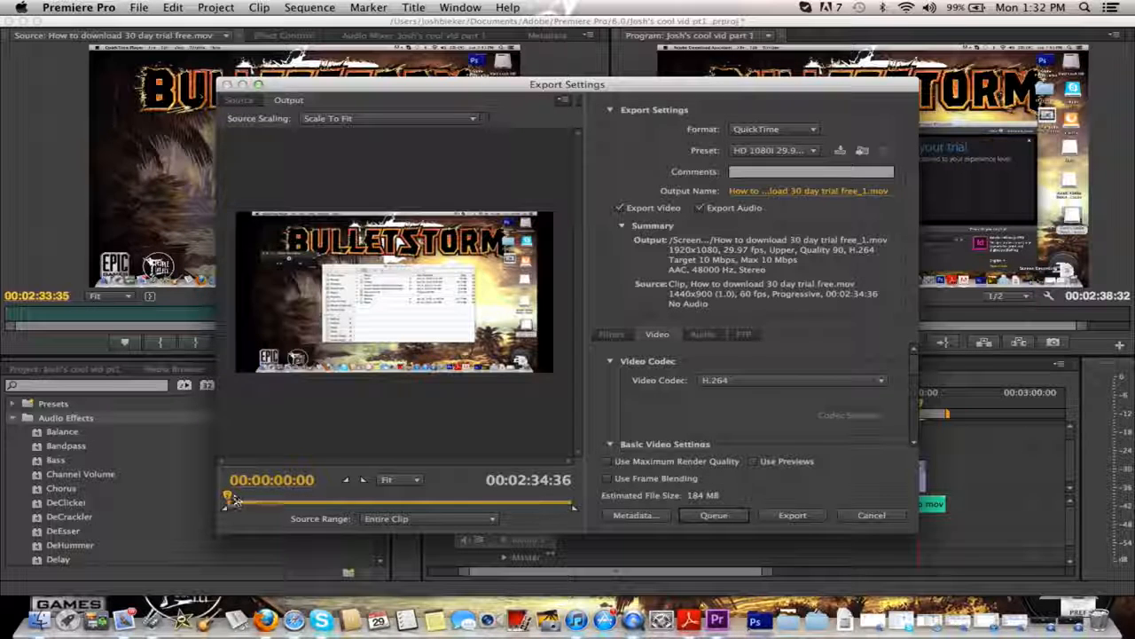
# Scrub through the export preview, return it to 00:00:00:00 and look over the available preview zoom levels.
pyautogui.moveTo(229, 499); pyautogui.dragTo(293, 490)
pyautogui.moveTo(289, 491); pyautogui.dragTo(215, 483)
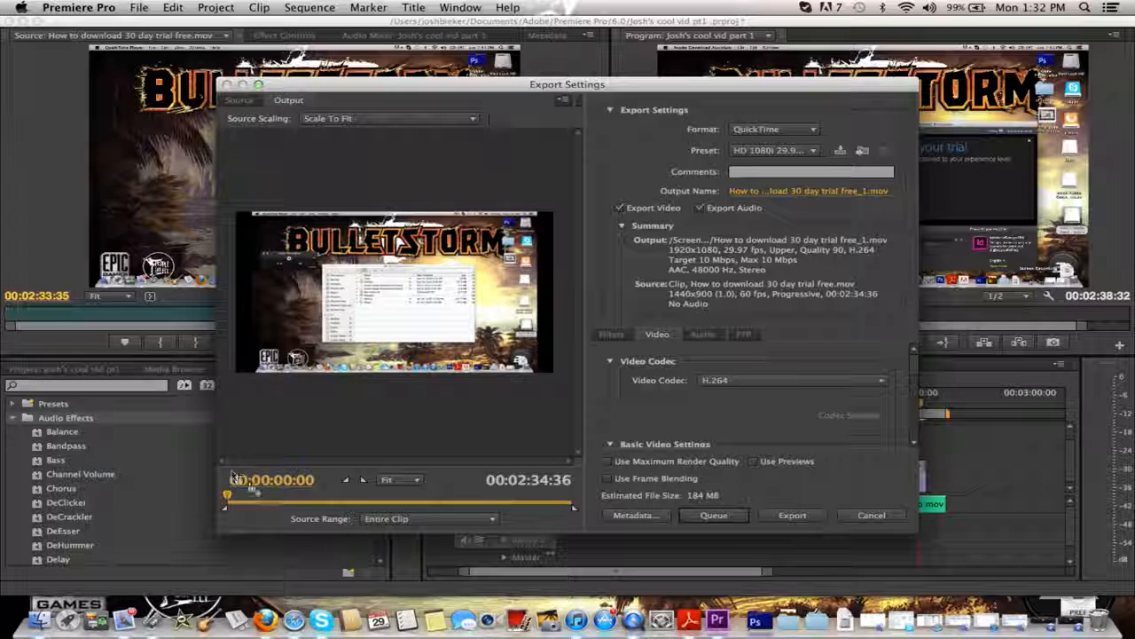
pyautogui.click(393, 480)
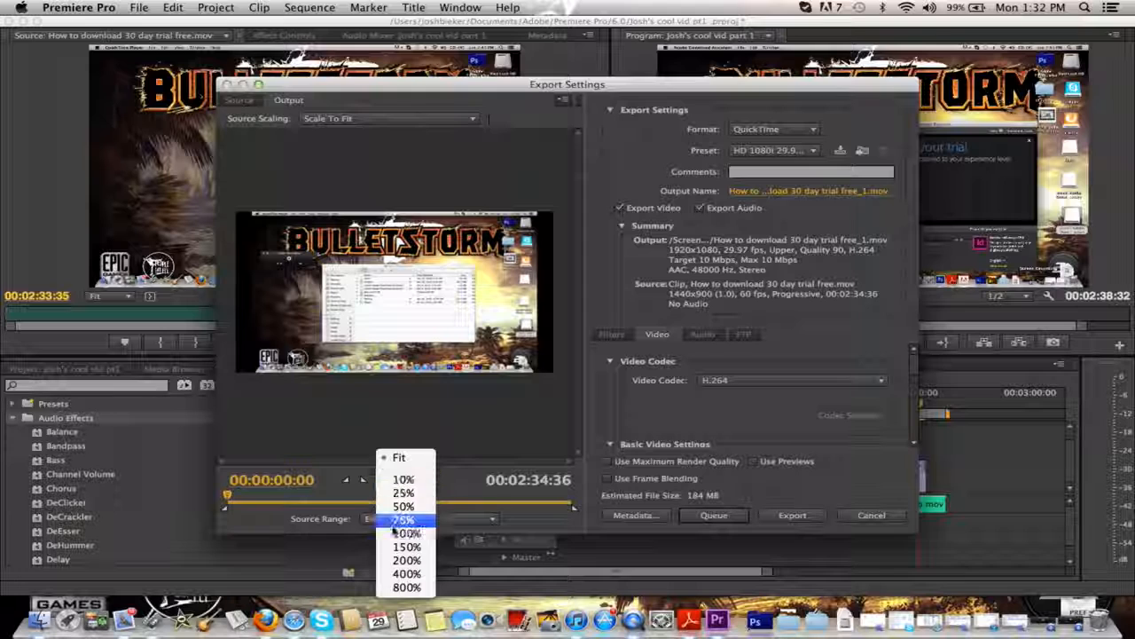
pyautogui.click(438, 411)
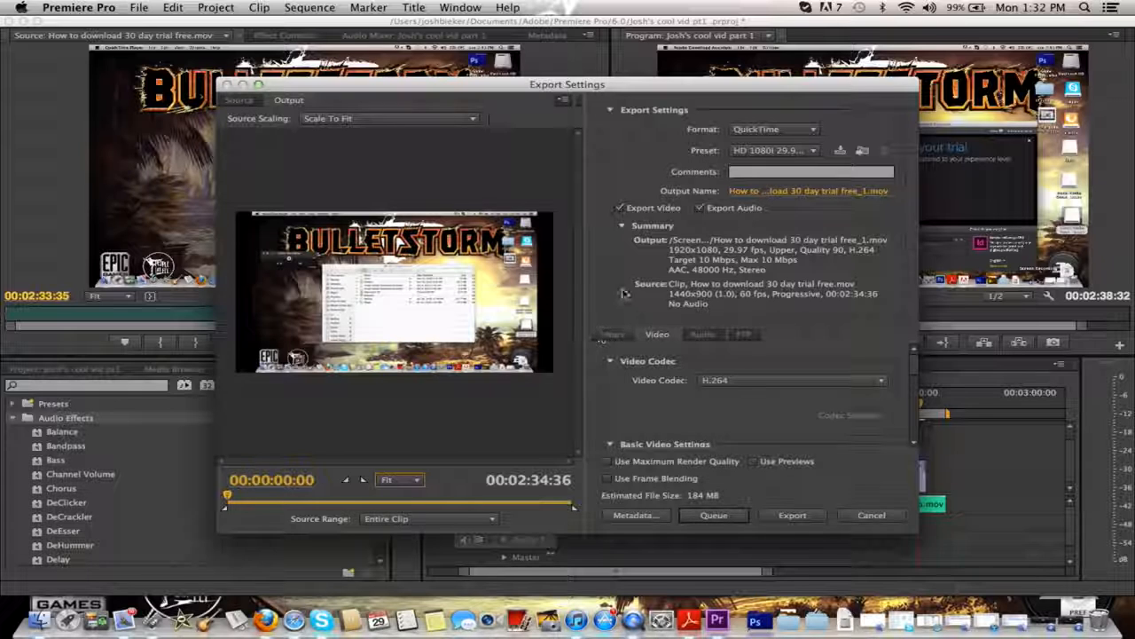
# Review the export's output file name and save folder without changing them.
pyautogui.click(798, 193)
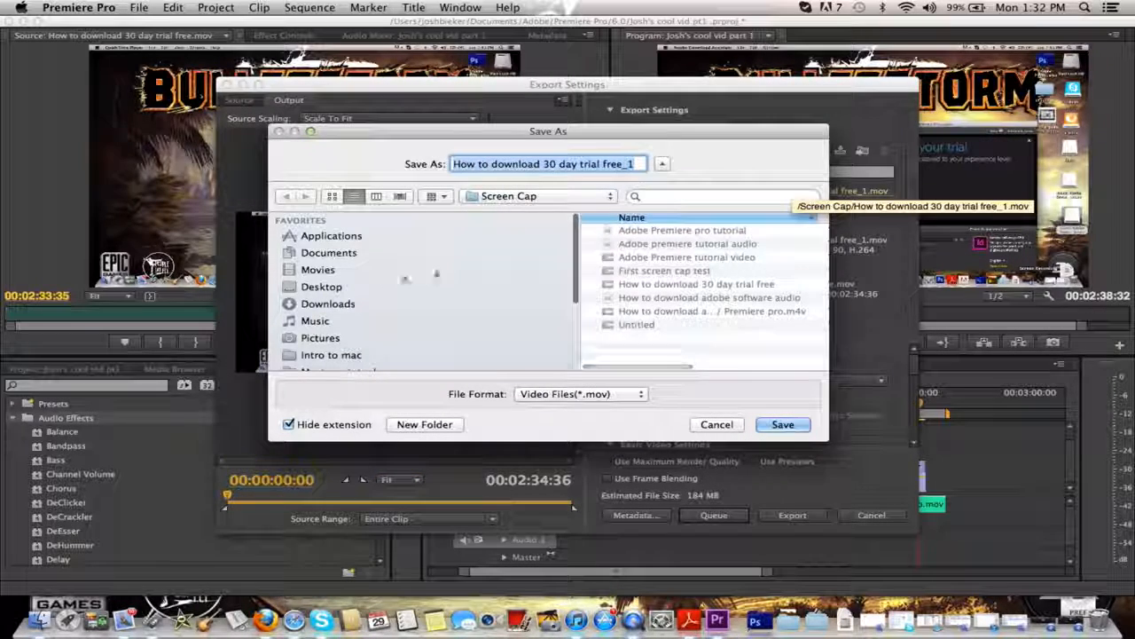
pyautogui.scroll(-5, 568, 326)
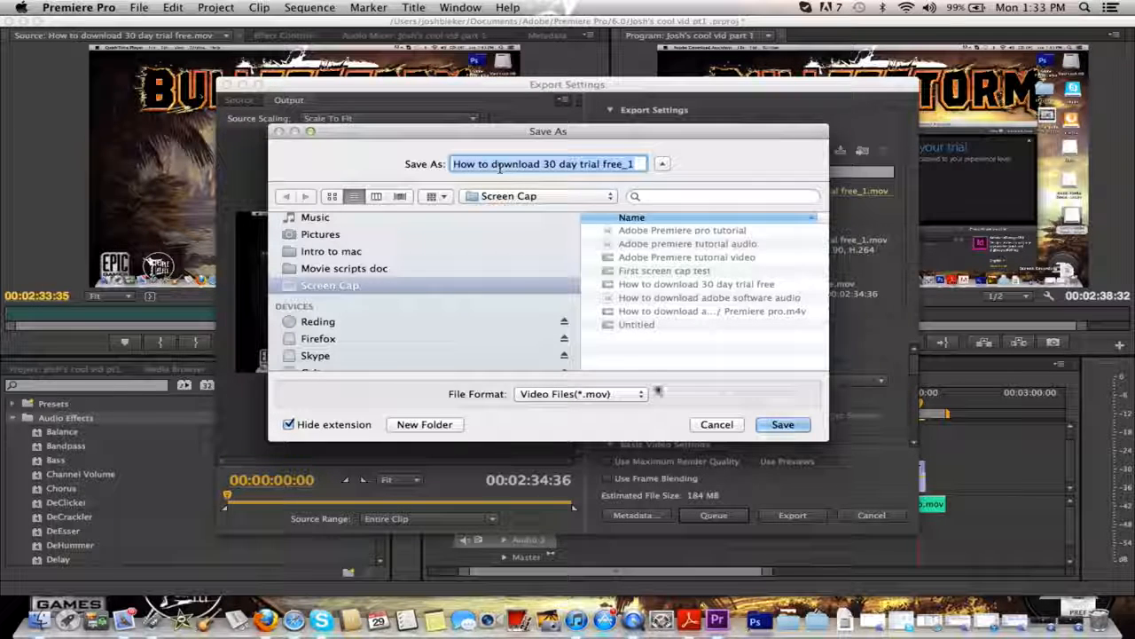
pyautogui.click(716, 426)
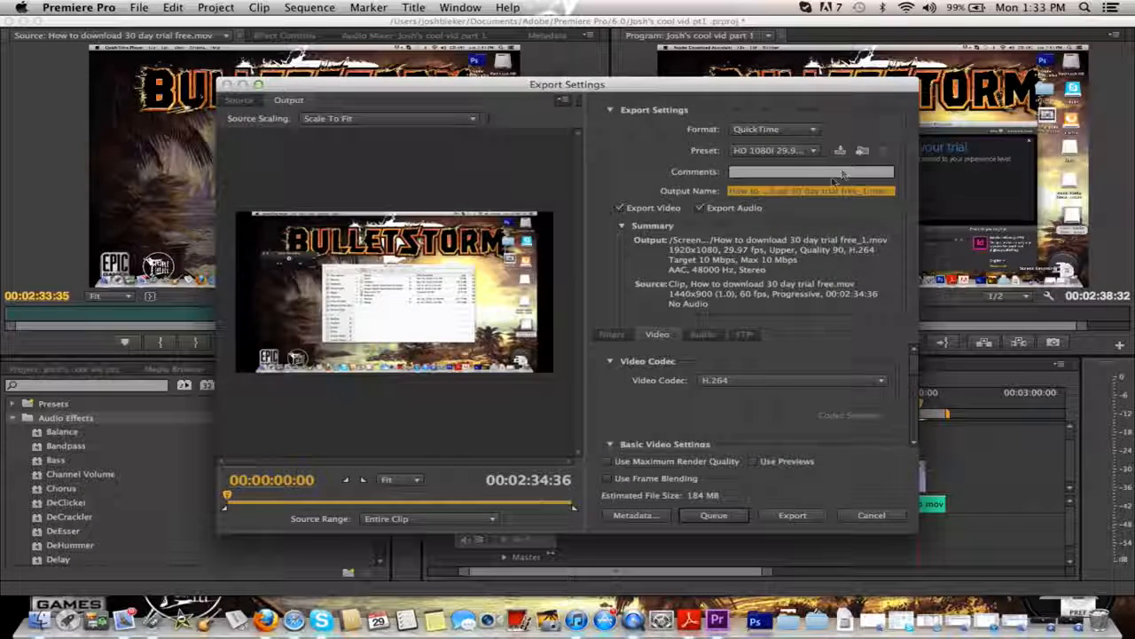